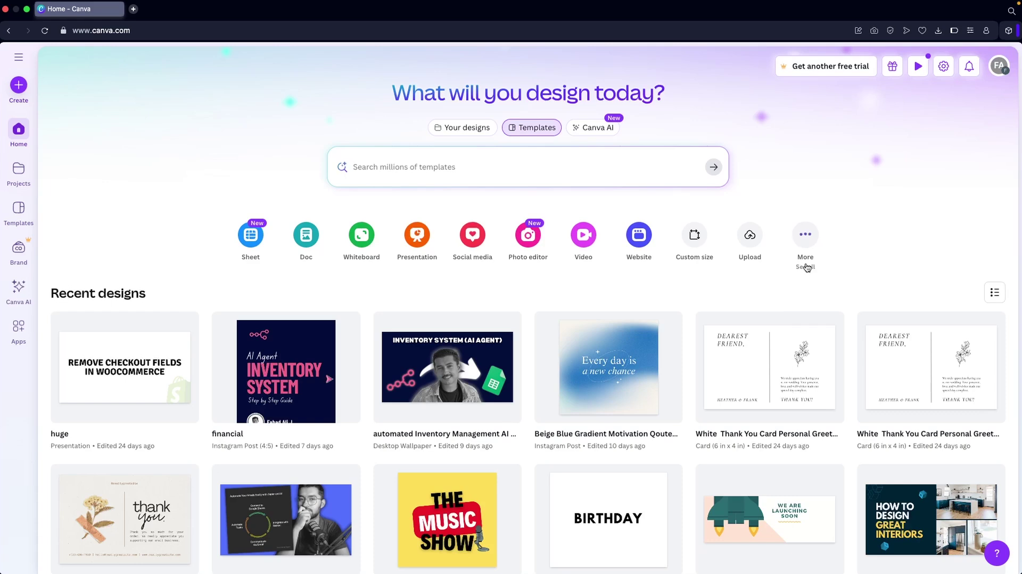
Activate the 'Search millions of templates' box on the Canva home page.
{"action": "left_click", "coordinate": [522, 181]}
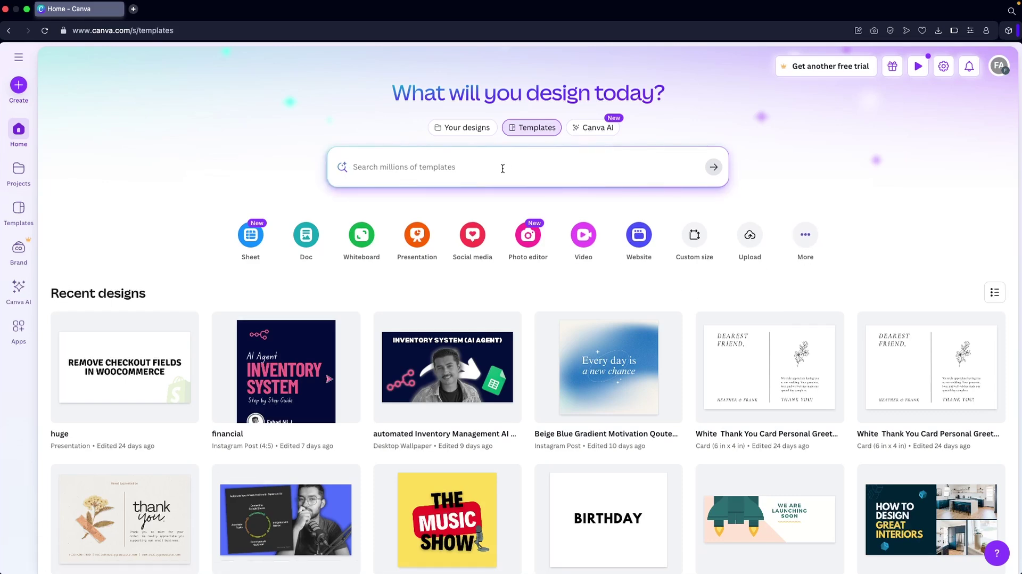
Search Canva templates for 'instagram stories'.
{"action": "type", "text": "instagram sotries"}
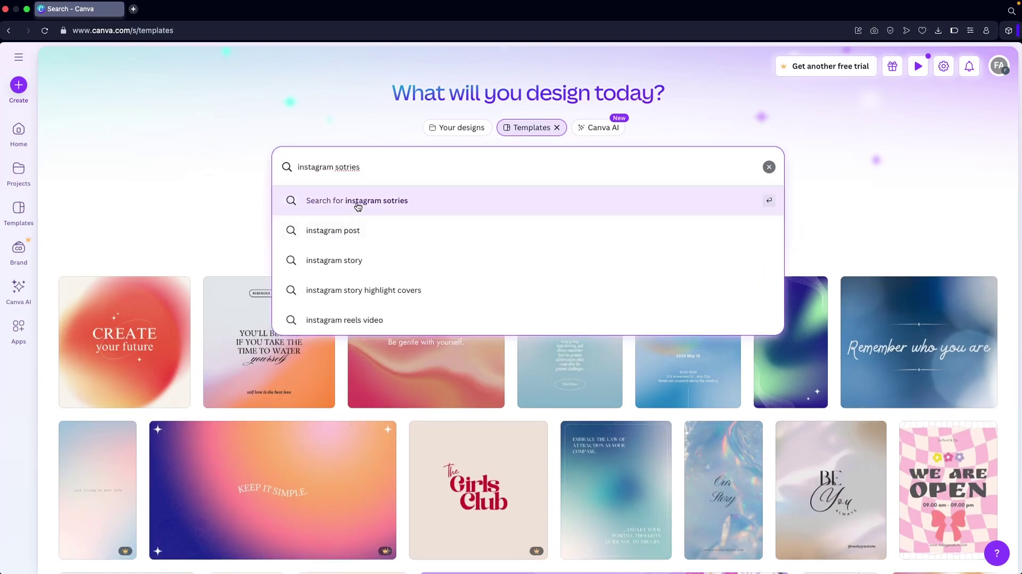
{"action": "left_click", "coordinate": [357, 207]}
{"action": "left_click", "coordinate": [334, 167]}
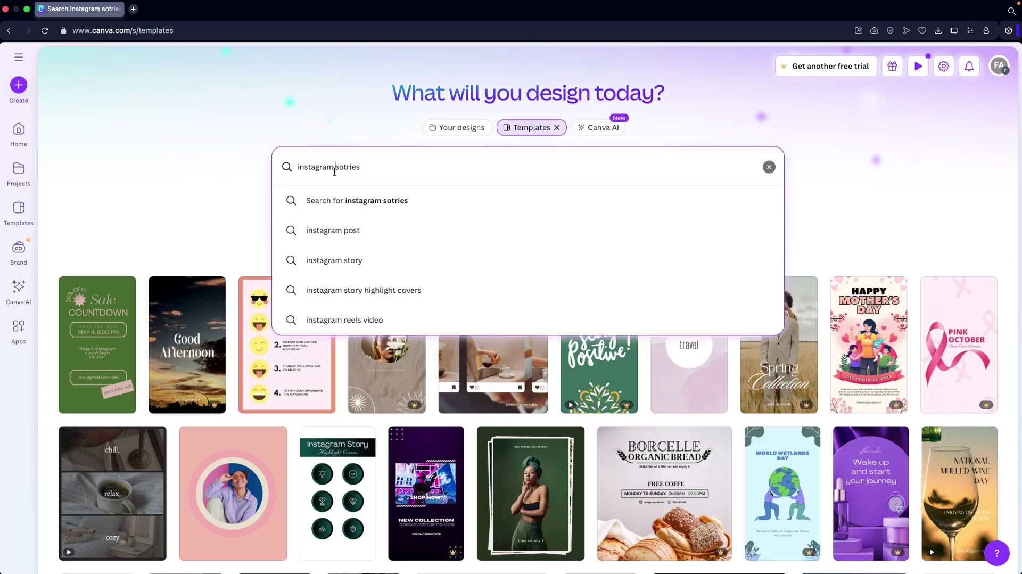
Browse the instagram stories results and open the Category filter.
{"action": "scroll", "coordinate": [442, 419], "scroll_direction": "down", "scroll_amount": 5}
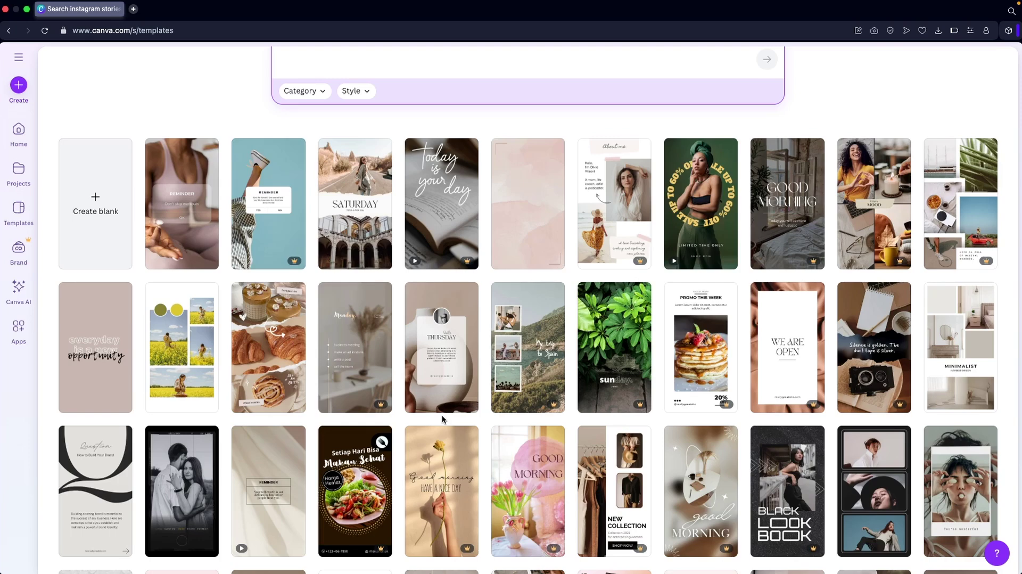
{"action": "scroll", "coordinate": [441, 419], "scroll_direction": "down", "scroll_amount": 3}
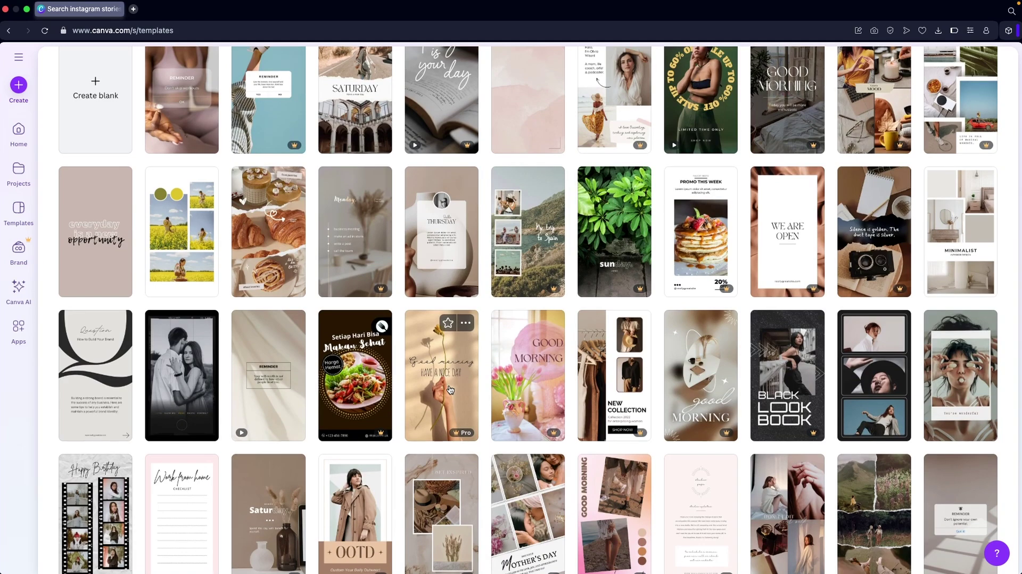
{"action": "scroll", "coordinate": [450, 391], "scroll_direction": "down", "scroll_amount": 5}
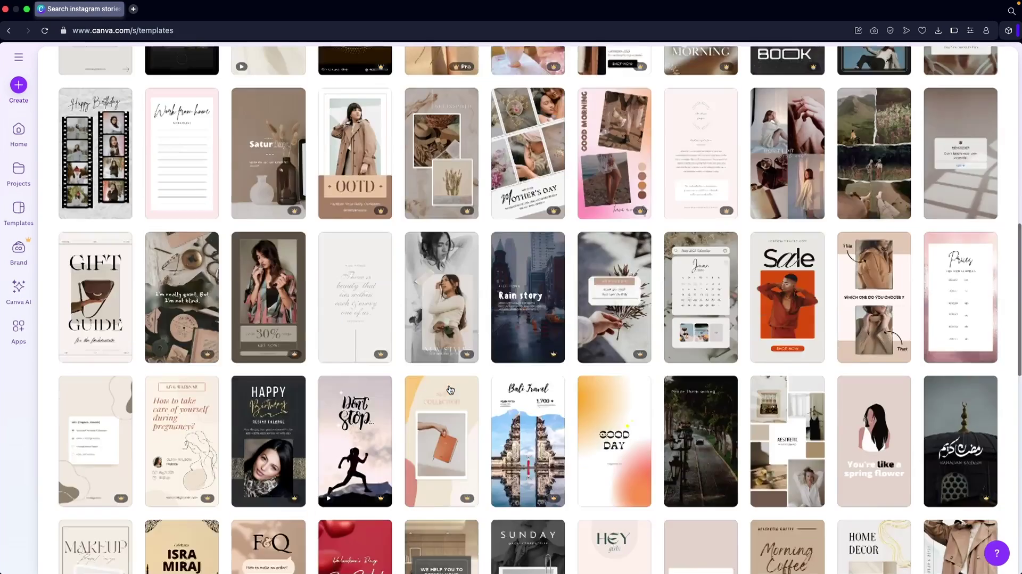
{"action": "scroll", "coordinate": [450, 390], "scroll_direction": "up", "scroll_amount": 10}
{"action": "left_click", "coordinate": [320, 234]}
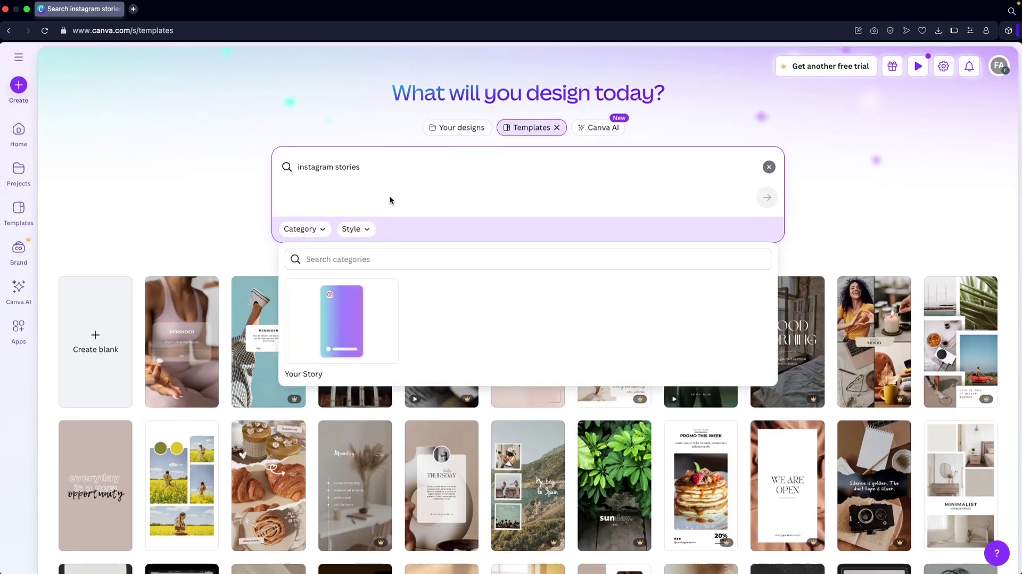
Switch the search to the 'instagram stories video' suggestion and browse the animated templates.
{"action": "left_click", "coordinate": [384, 174]}
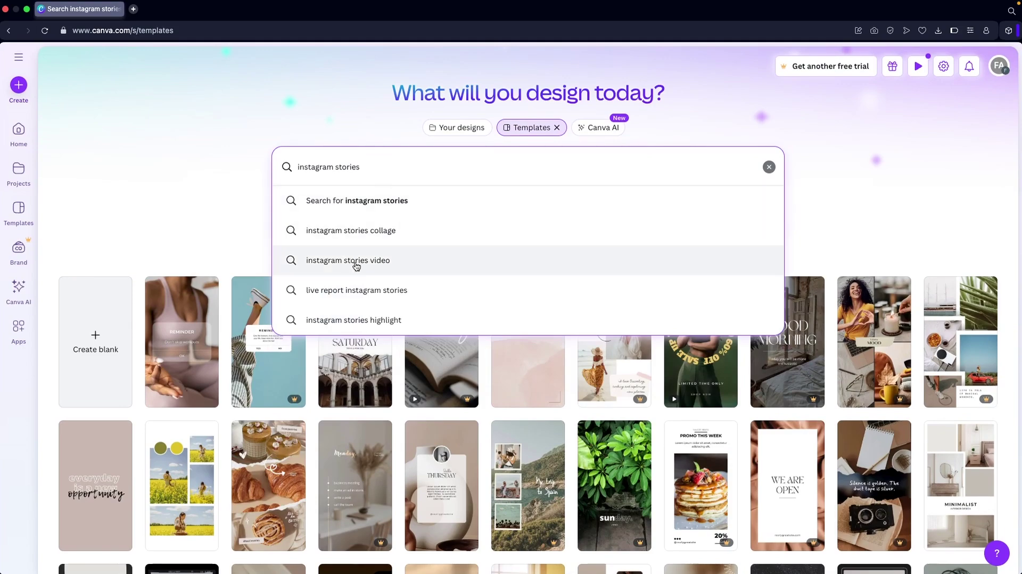
{"action": "left_click", "coordinate": [370, 261]}
{"action": "scroll", "coordinate": [369, 260], "scroll_direction": "down", "scroll_amount": 3}
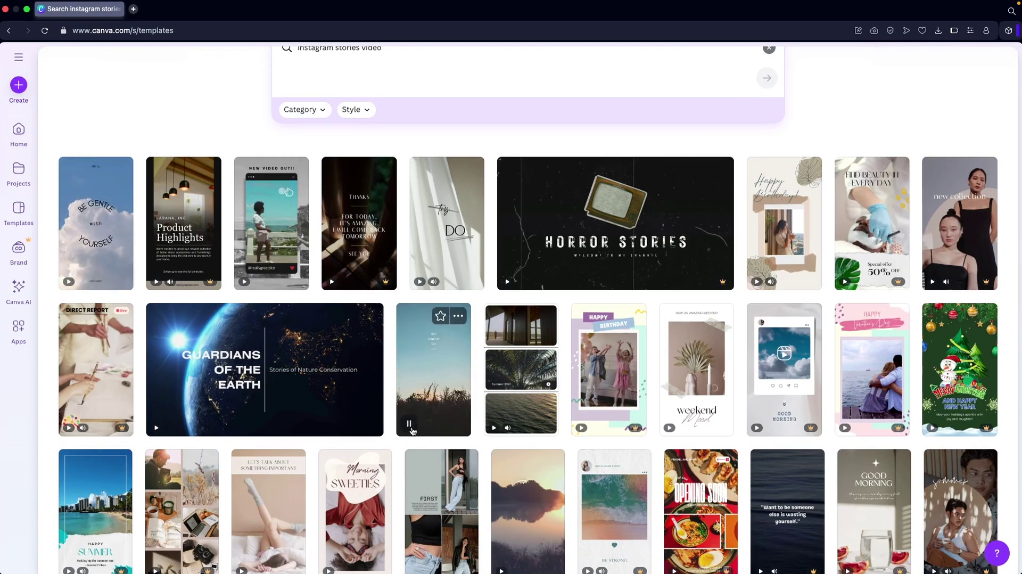
{"action": "scroll", "coordinate": [415, 421], "scroll_direction": "down", "scroll_amount": 1}
{"action": "scroll", "coordinate": [430, 388], "scroll_direction": "up", "scroll_amount": 1}
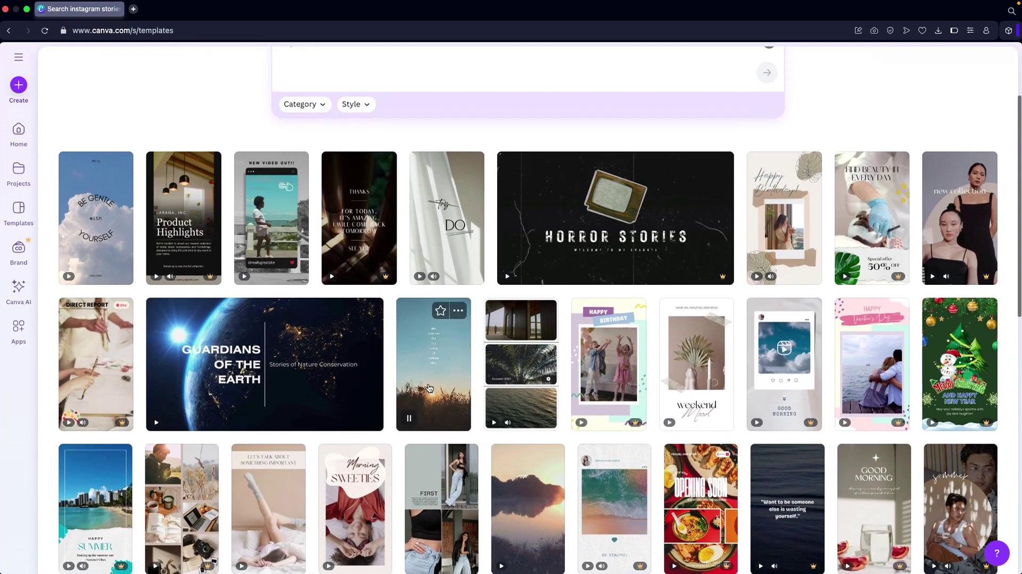
Preview the 'Try DO' White Minimalist Motivational story video and customise it.
{"action": "left_click", "coordinate": [436, 235]}
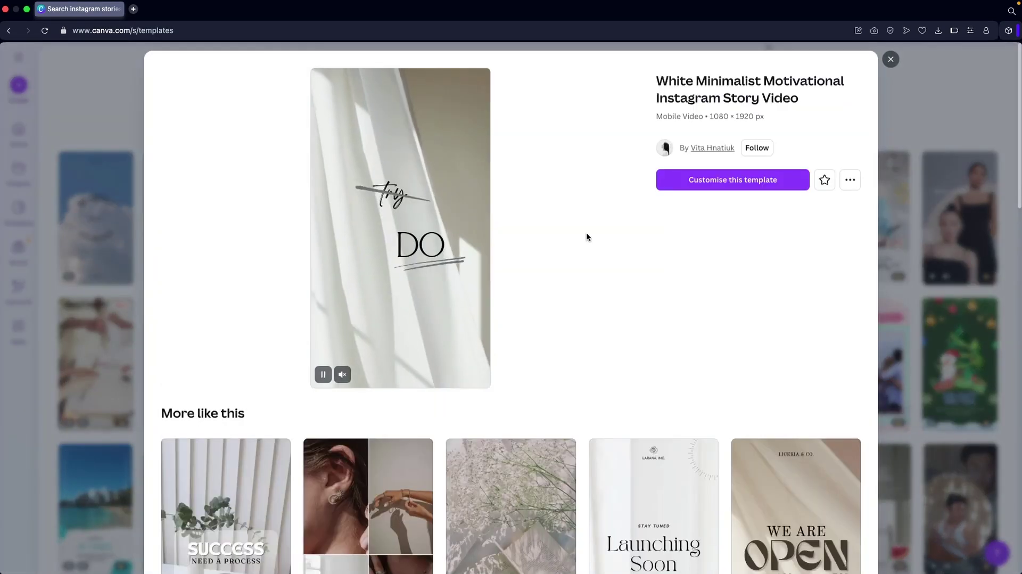
{"action": "scroll", "coordinate": [587, 234], "scroll_direction": "down", "scroll_amount": 6}
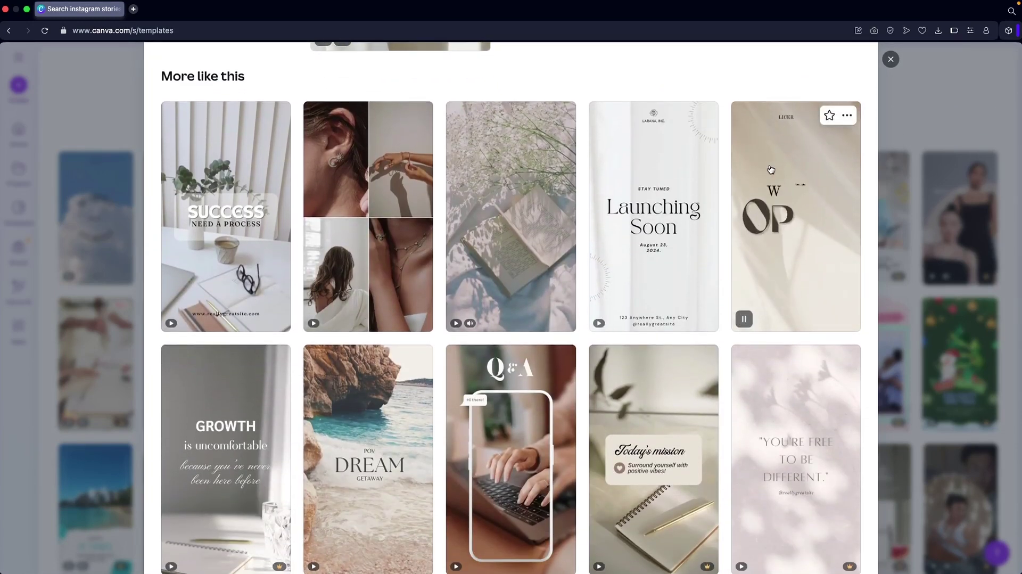
{"action": "scroll", "coordinate": [770, 170], "scroll_direction": "up", "scroll_amount": 2}
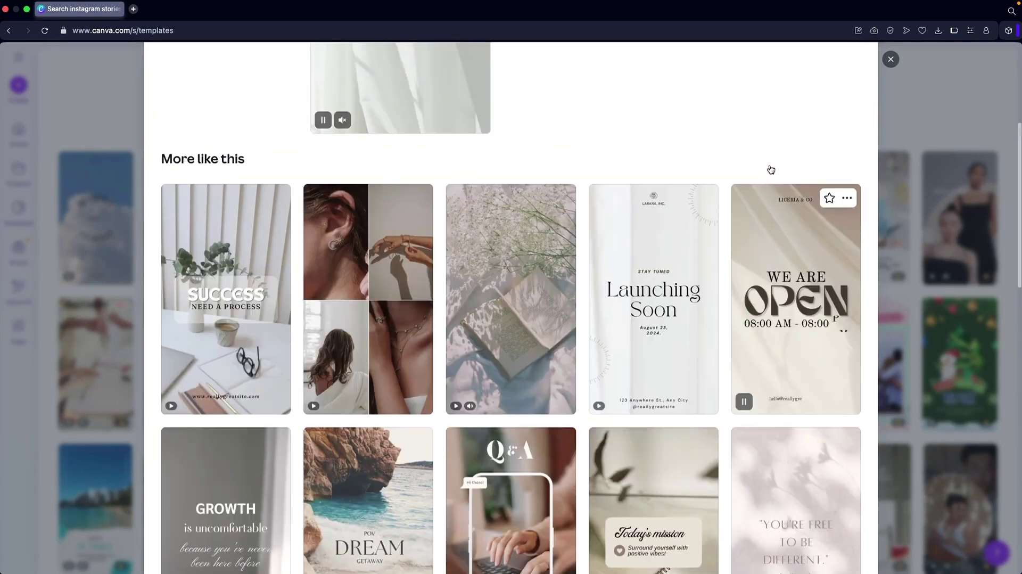
{"action": "scroll", "coordinate": [770, 170], "scroll_direction": "up", "scroll_amount": 6}
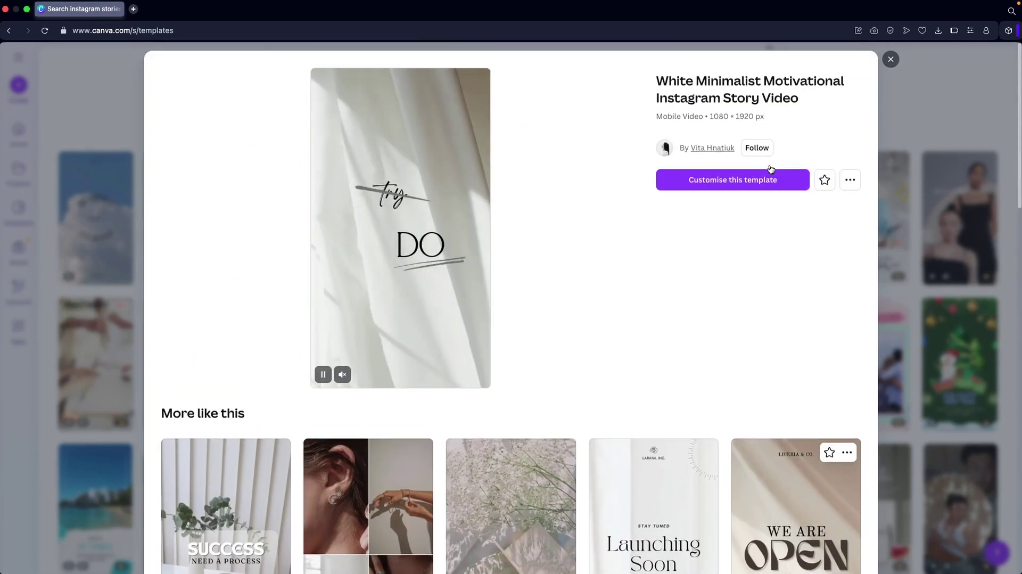
{"action": "left_click", "coordinate": [725, 181]}
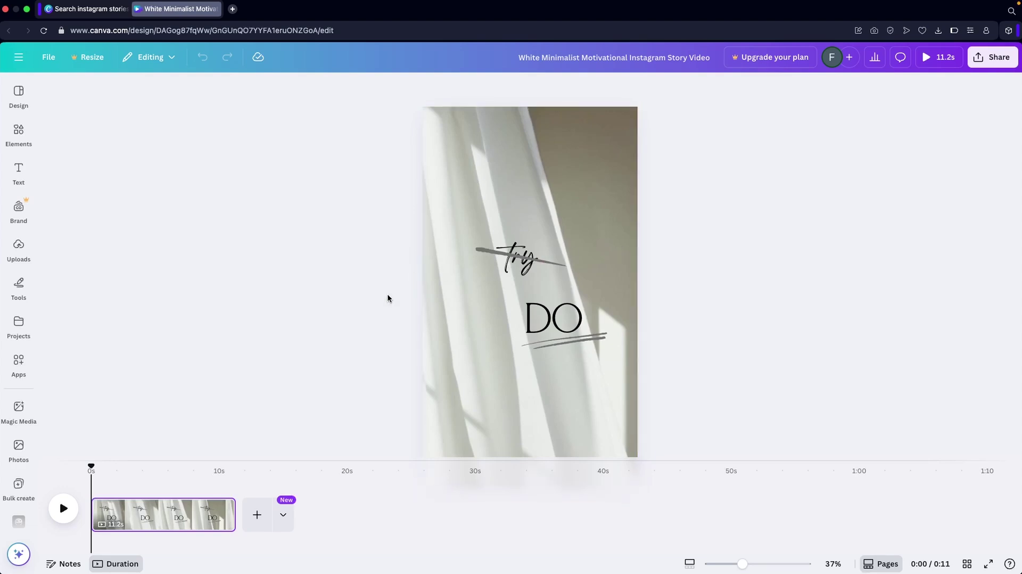
Select the try text, zoom the page to 28%, then select the background video.
{"action": "left_click", "coordinate": [511, 258]}
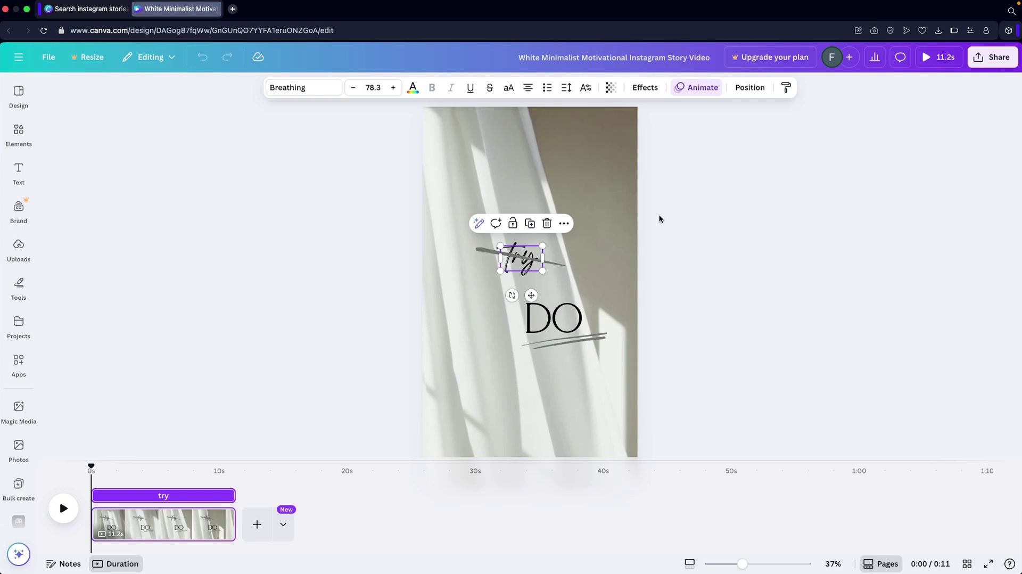
{"action": "left_click_drag", "start_coordinate": [742, 563], "coordinate": [736, 564]}
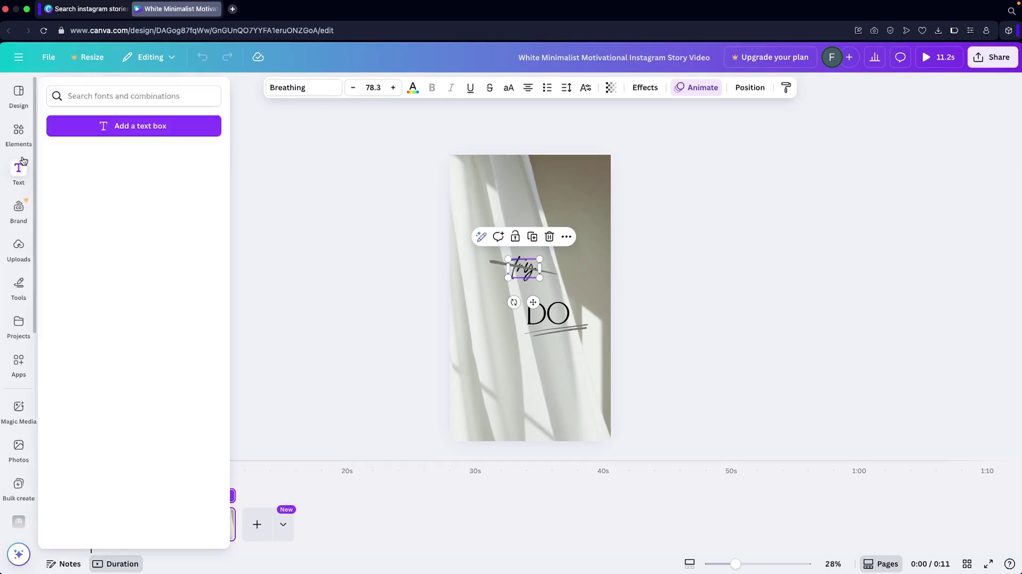
{"action": "left_click", "coordinate": [502, 337]}
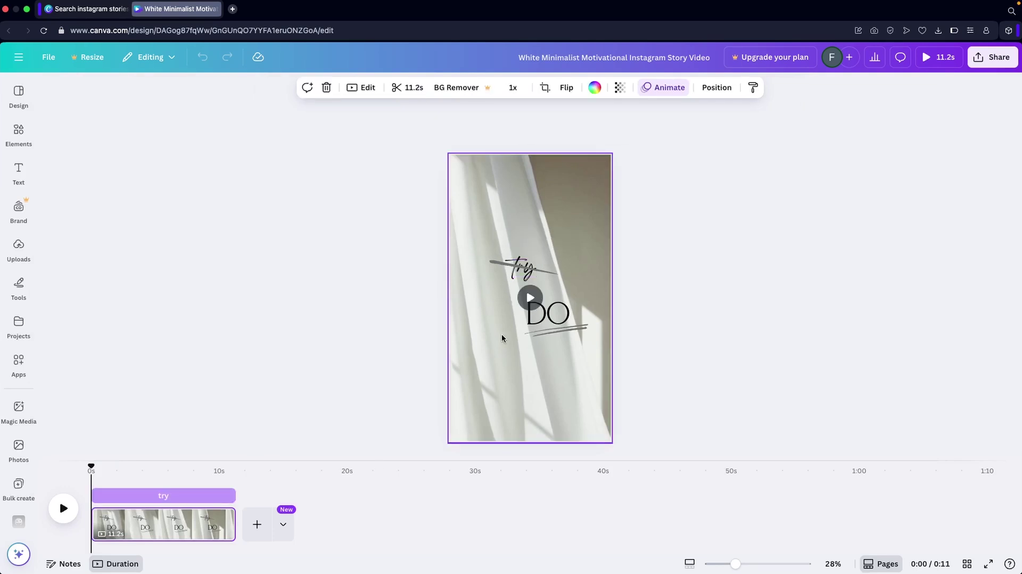
Search the Elements library for 'video'.
{"action": "mouse_move", "coordinate": [32, 128]}
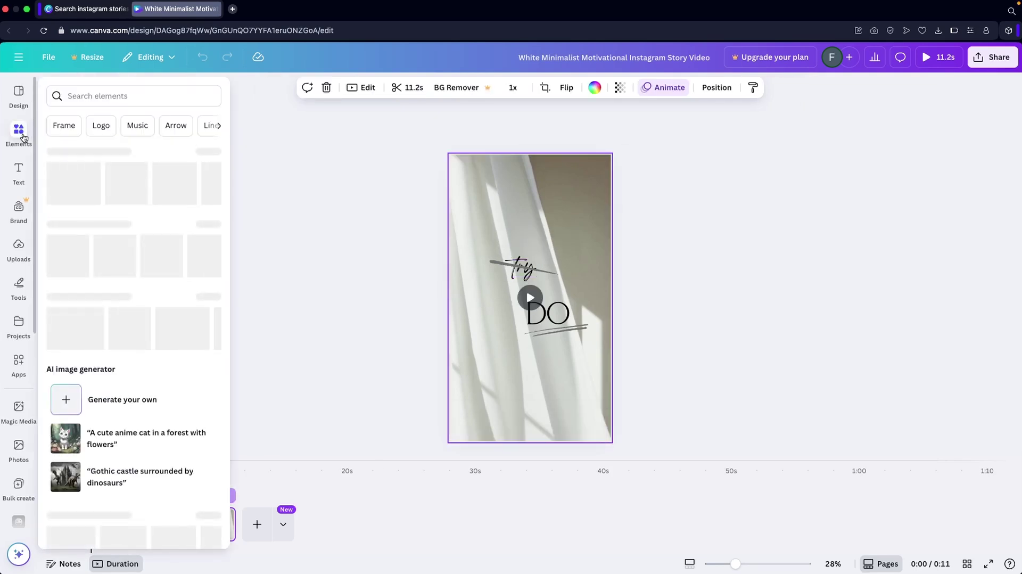
{"action": "left_click", "coordinate": [70, 96]}
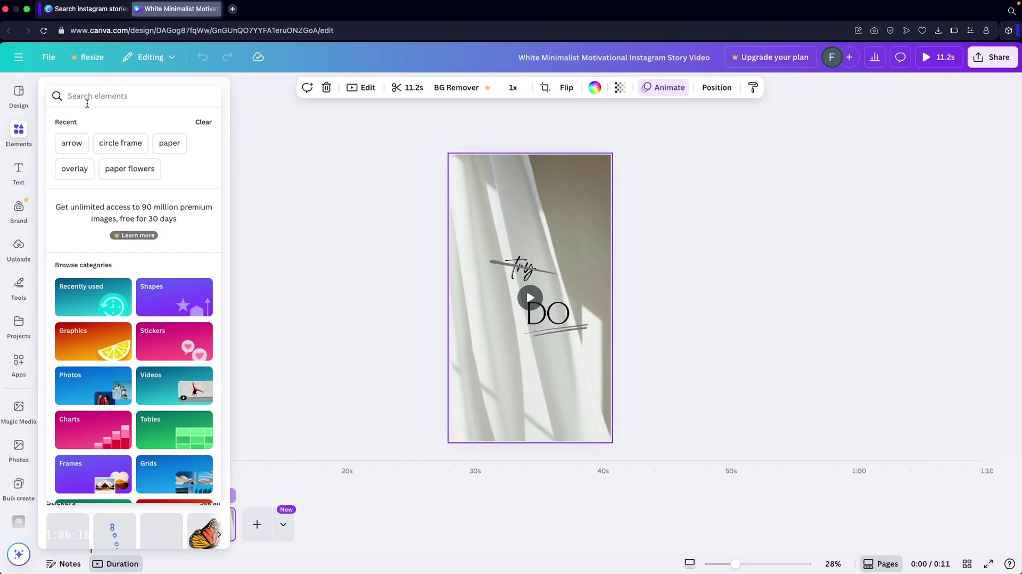
{"action": "type", "text": "video"}
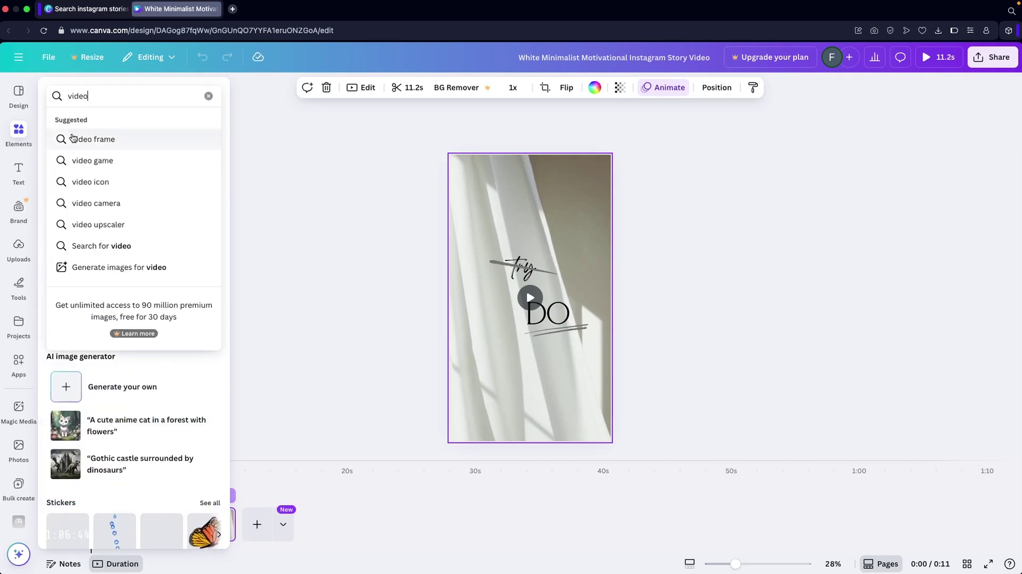
Browse the Mobile Video template suggestions in the Design panel.
{"action": "left_click", "coordinate": [20, 107]}
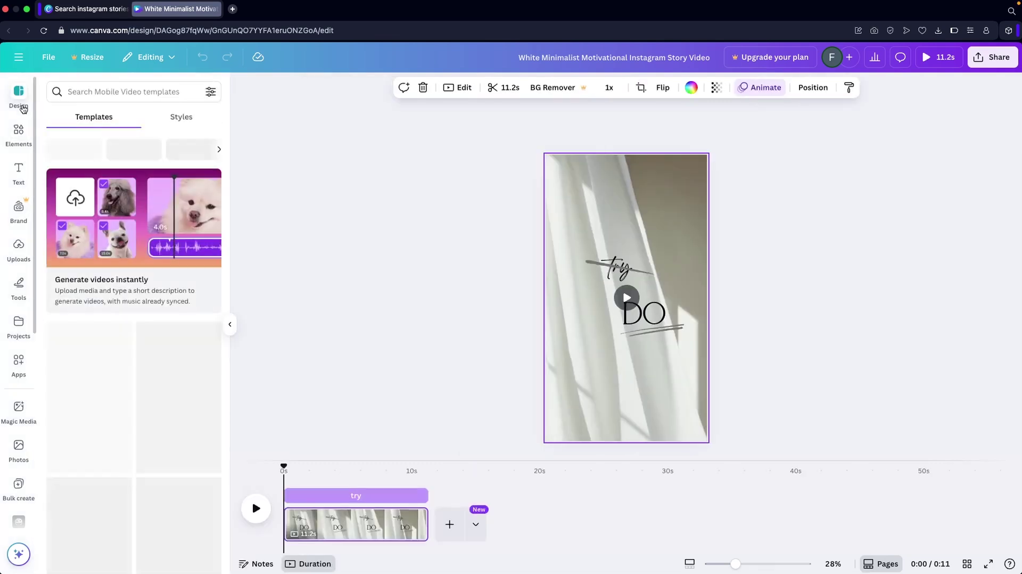
{"action": "scroll", "coordinate": [145, 387], "scroll_direction": "down", "scroll_amount": 6}
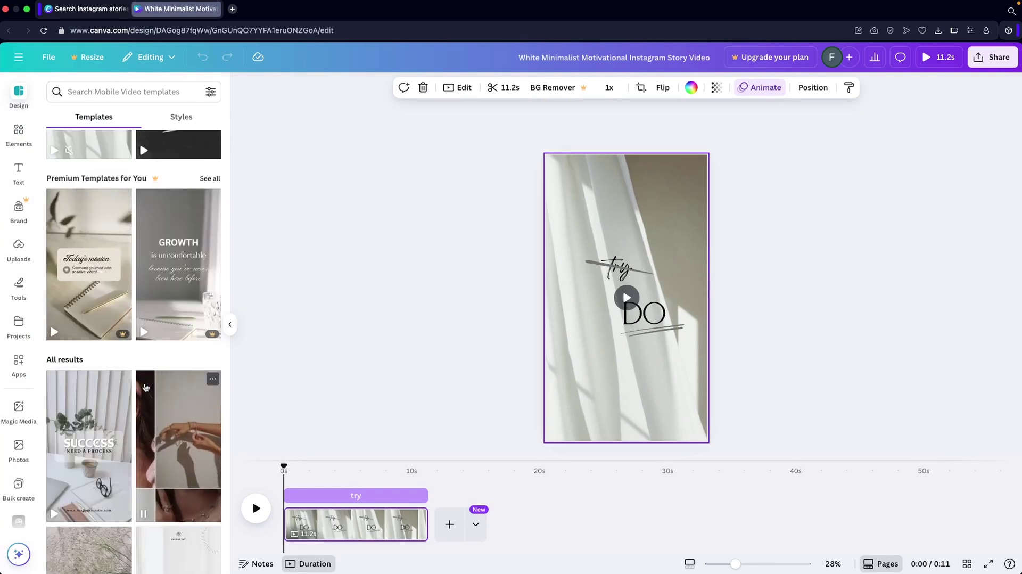
{"action": "scroll", "coordinate": [155, 468], "scroll_direction": "down", "scroll_amount": 4}
{"action": "scroll", "coordinate": [156, 468], "scroll_direction": "down", "scroll_amount": 3}
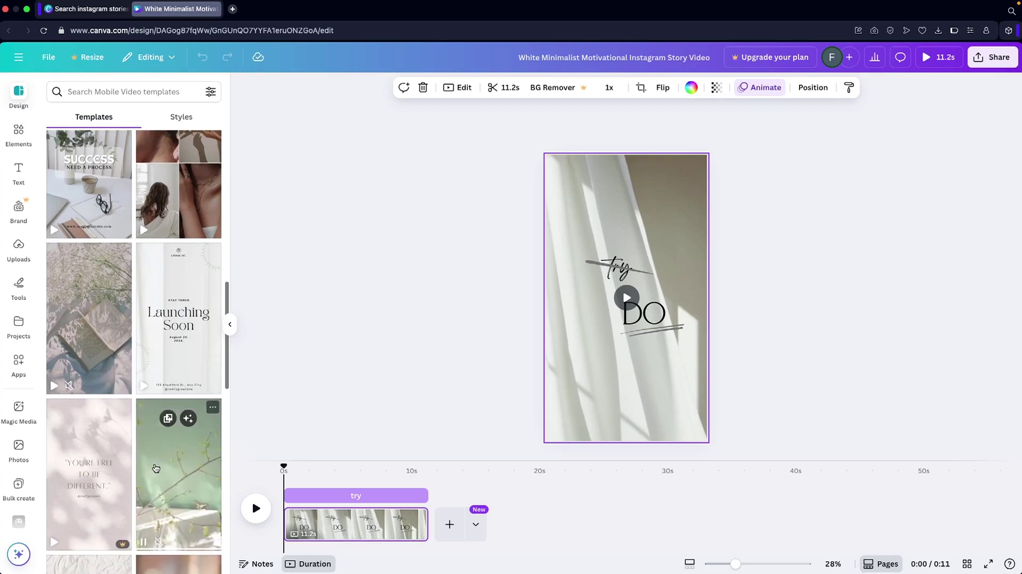
Rewrite the title words 'try' and 'DO' as 'believe' and 'Youself'.
{"action": "left_click", "coordinate": [662, 322]}
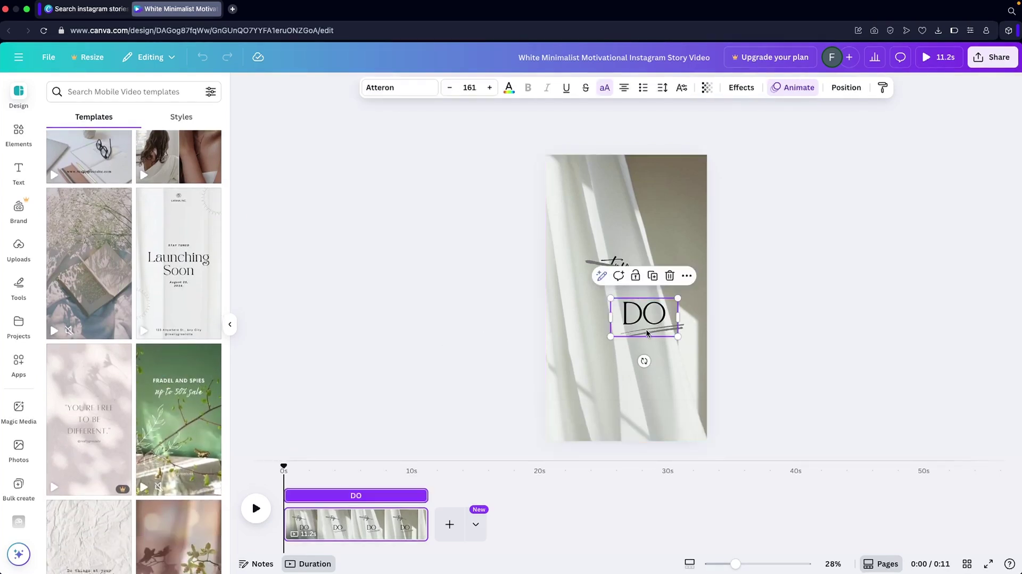
{"action": "key", "text": "Tab"}
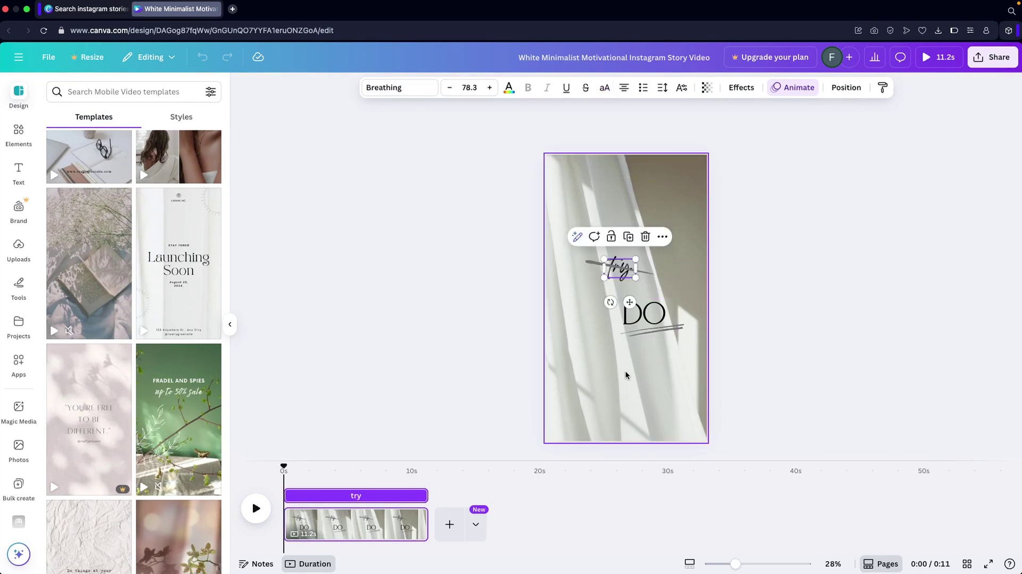
{"action": "key", "text": "Return"}
{"action": "type", "text": "believe"}
{"action": "double_click", "coordinate": [650, 312]}
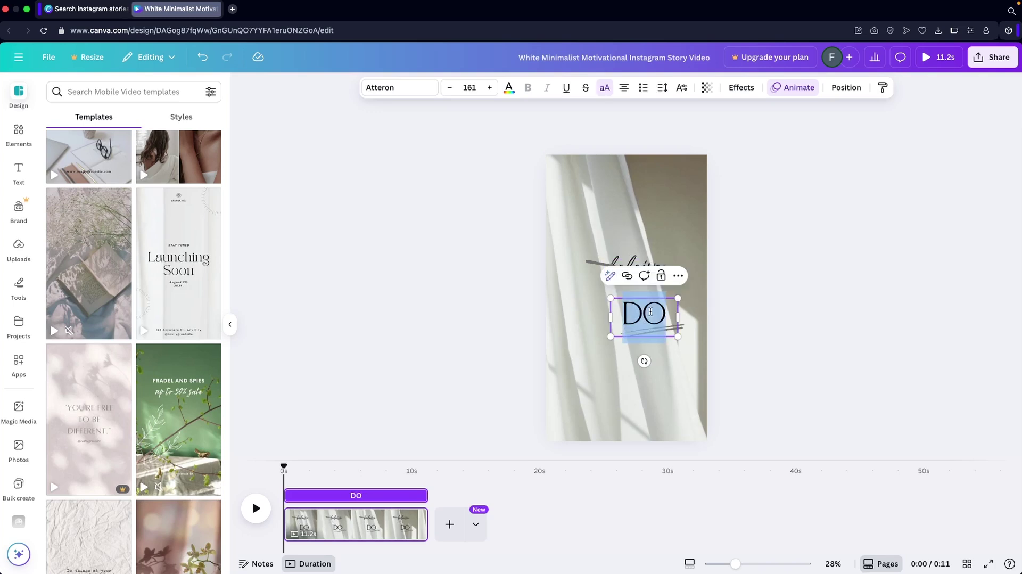
{"action": "type", "text": "Youself"}
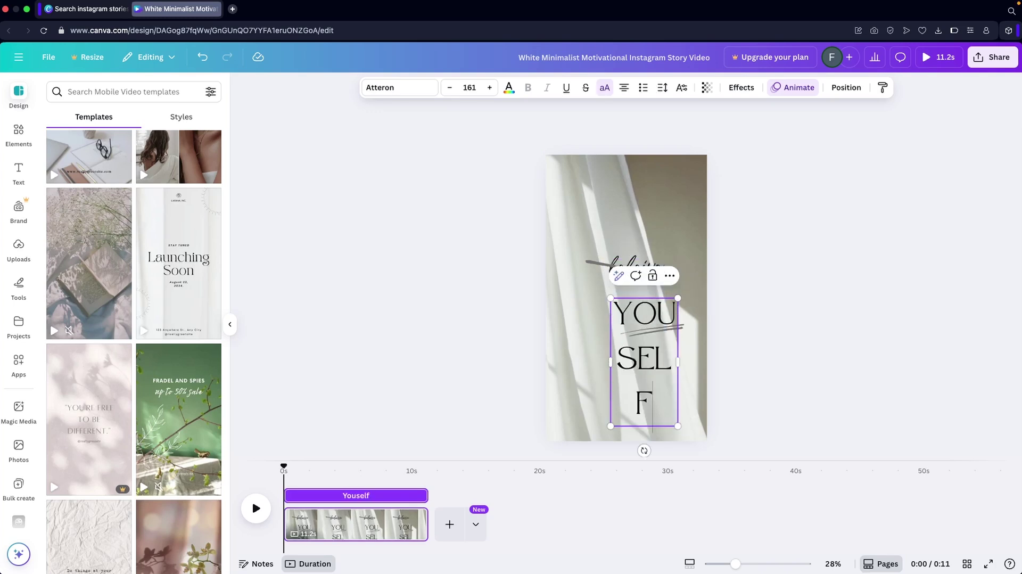
Widen the YOUSELF text box and set its font size to 140.
{"action": "left_click_drag", "start_coordinate": [611, 362], "coordinate": [536, 356]}
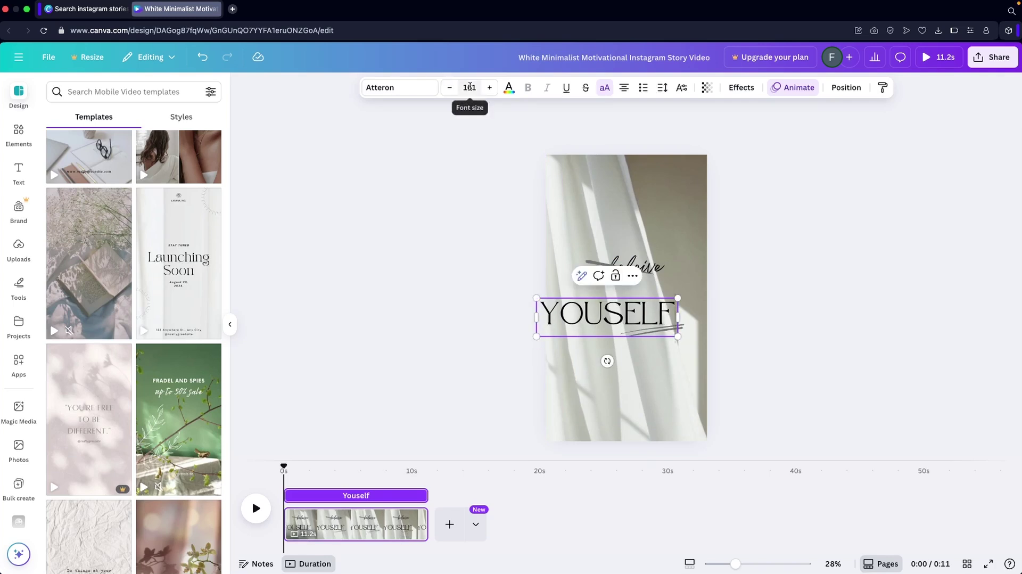
{"action": "left_click", "coordinate": [469, 87]}
{"action": "type", "text": "140"}
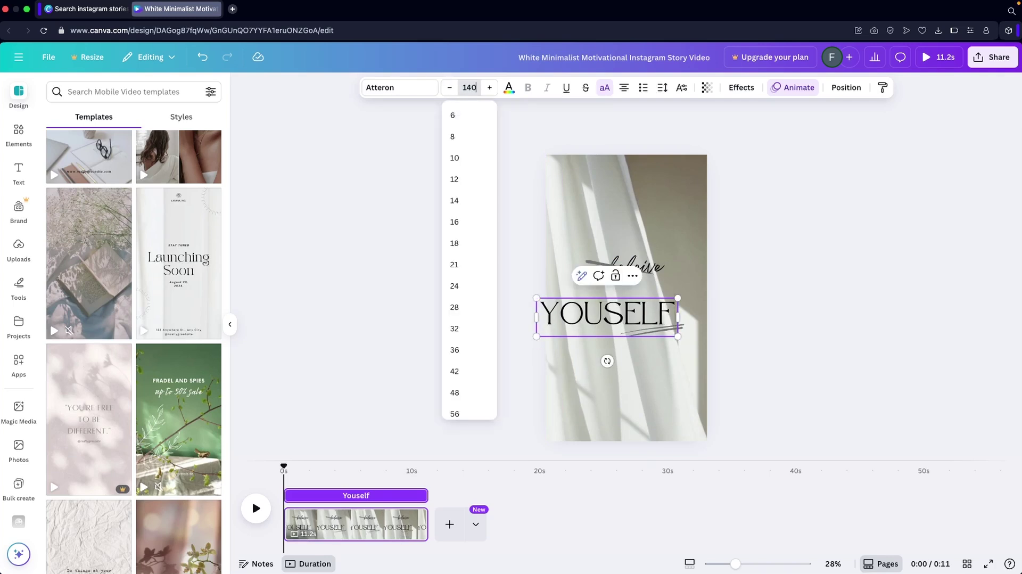
{"action": "key", "text": "Return"}
Move 'in' between beleive and YOUSELF and shift the brush-stroke underline beneath YOUSELF.
{"action": "left_click", "coordinate": [632, 268]}
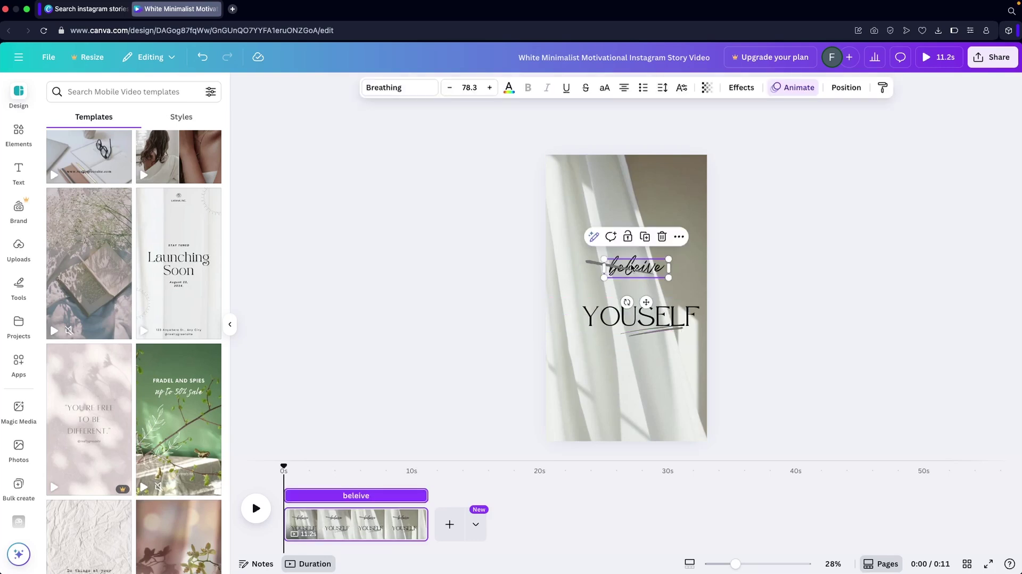
{"action": "left_click_drag", "start_coordinate": [632, 268], "coordinate": [637, 288]}
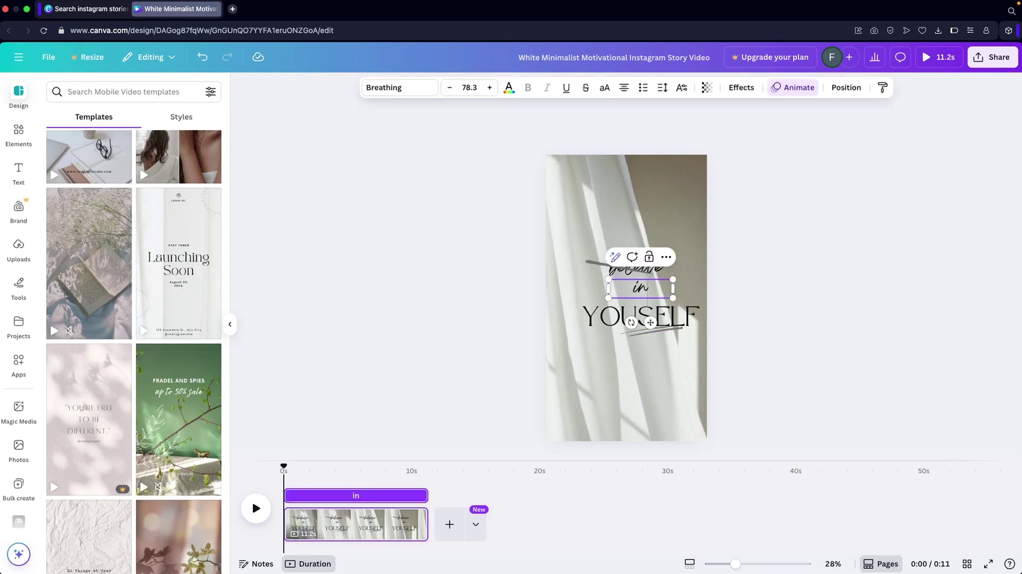
{"action": "left_click", "coordinate": [402, 290]}
{"action": "left_click", "coordinate": [614, 315]}
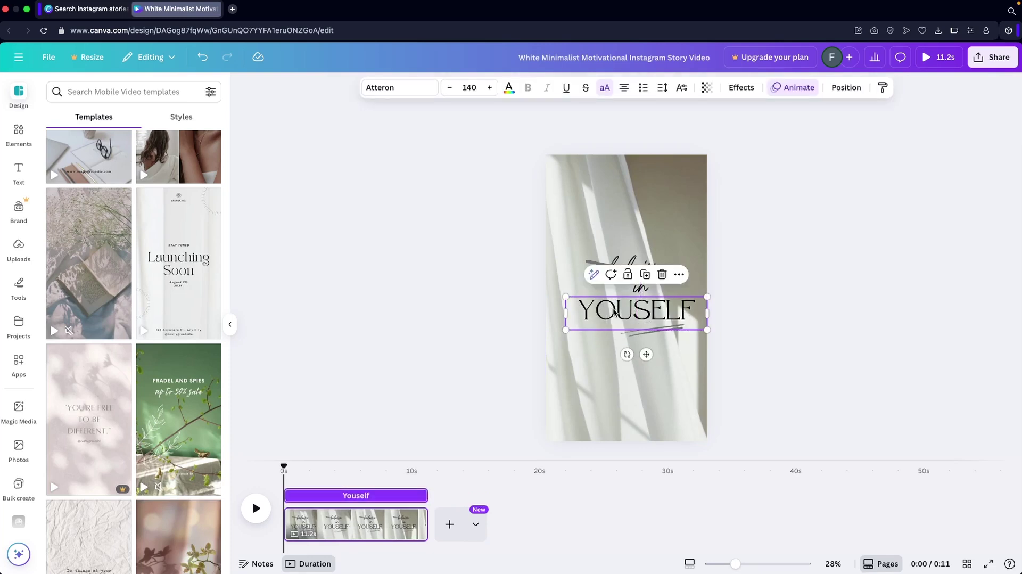
{"action": "left_click", "coordinate": [642, 340]}
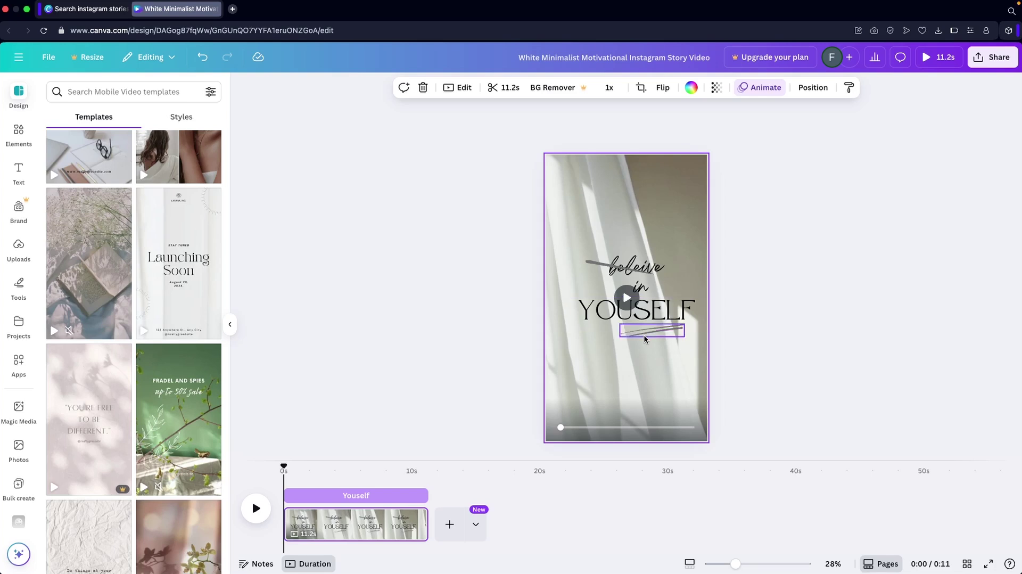
{"action": "left_click_drag", "start_coordinate": [644, 334], "coordinate": [653, 339]}
{"action": "left_click", "coordinate": [730, 267]}
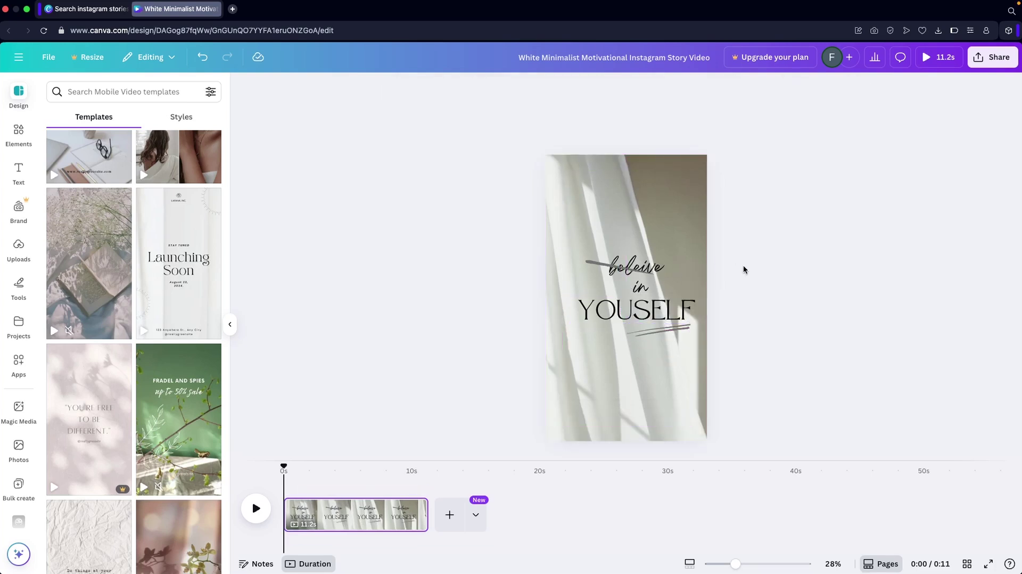
{"action": "left_click", "coordinate": [596, 311]}
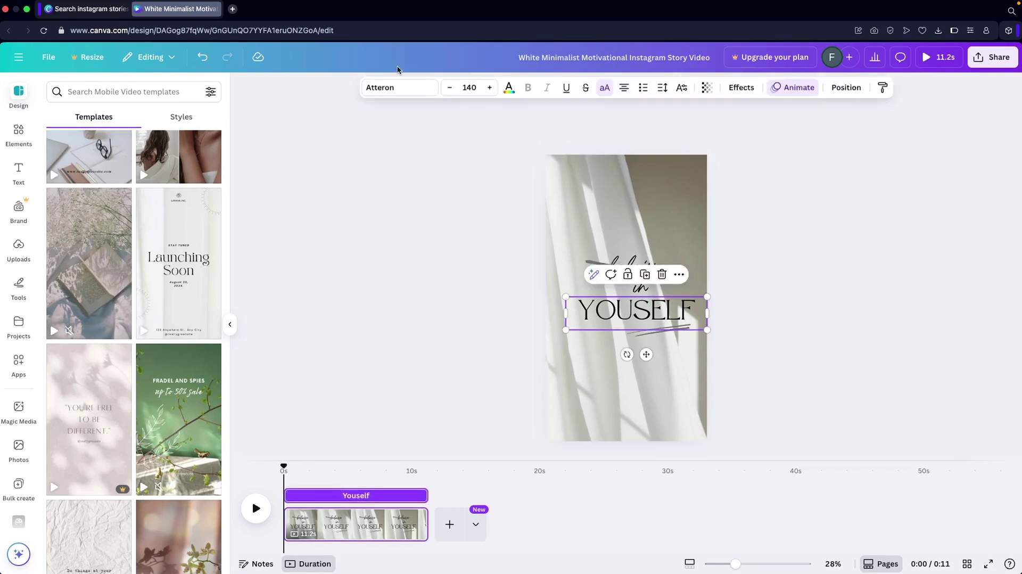
{"action": "left_click", "coordinate": [396, 89]}
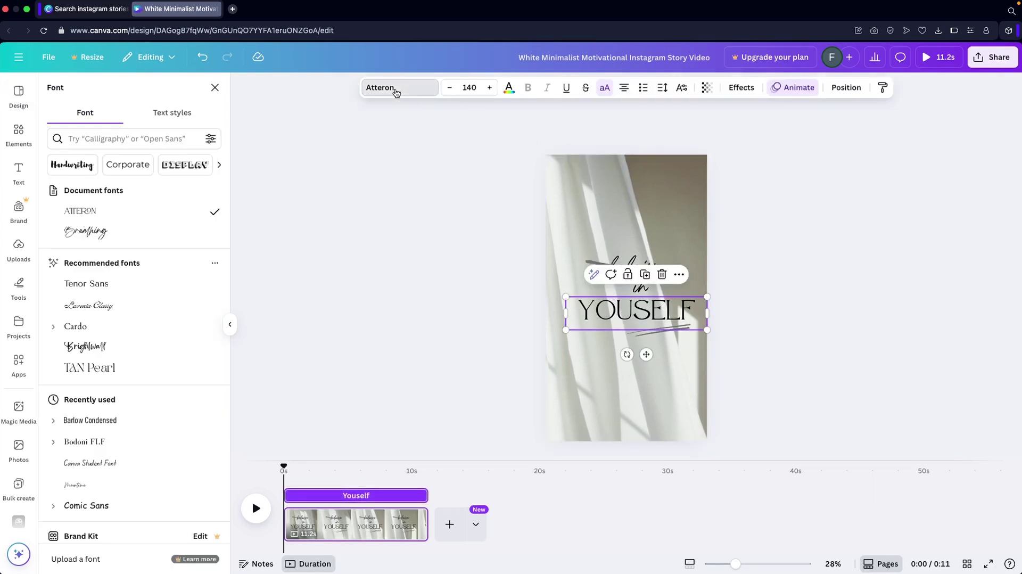
Set the YOUSELF title in the League Spartan font.
{"action": "scroll", "coordinate": [98, 394], "scroll_direction": "down", "scroll_amount": 5}
{"action": "scroll", "coordinate": [96, 394], "scroll_direction": "down", "scroll_amount": 1}
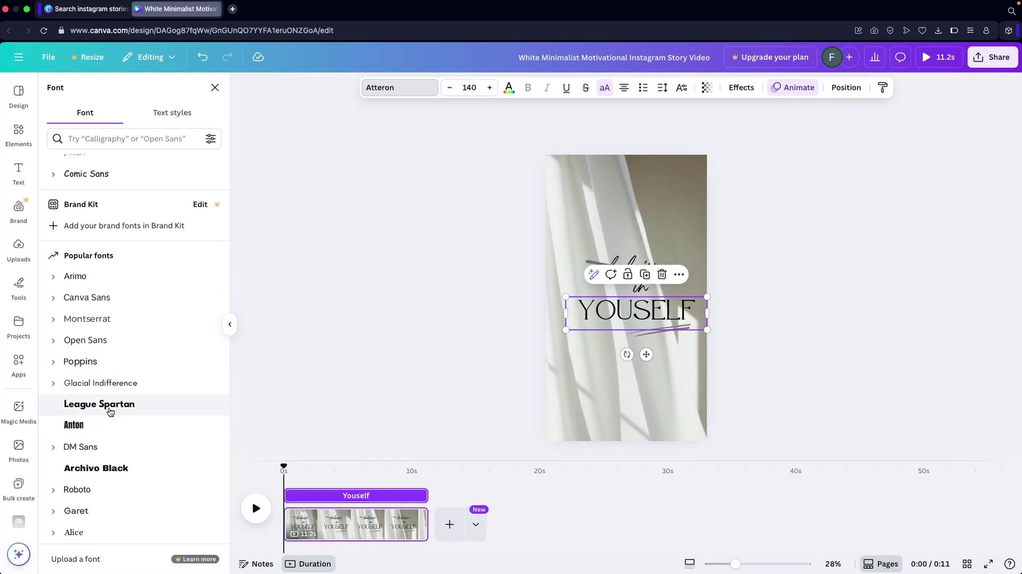
{"action": "left_click", "coordinate": [116, 406]}
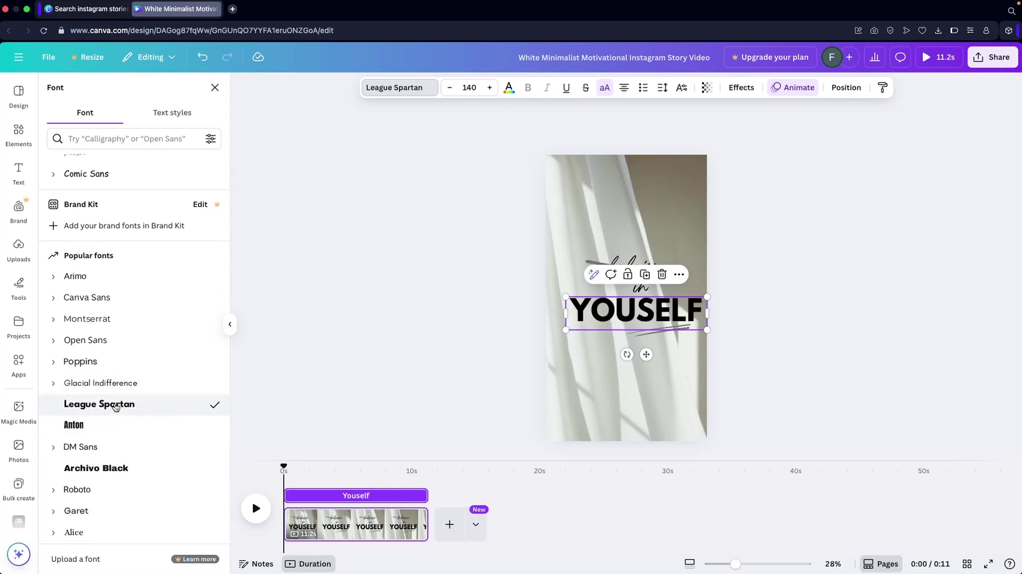
{"action": "left_click", "coordinate": [426, 315]}
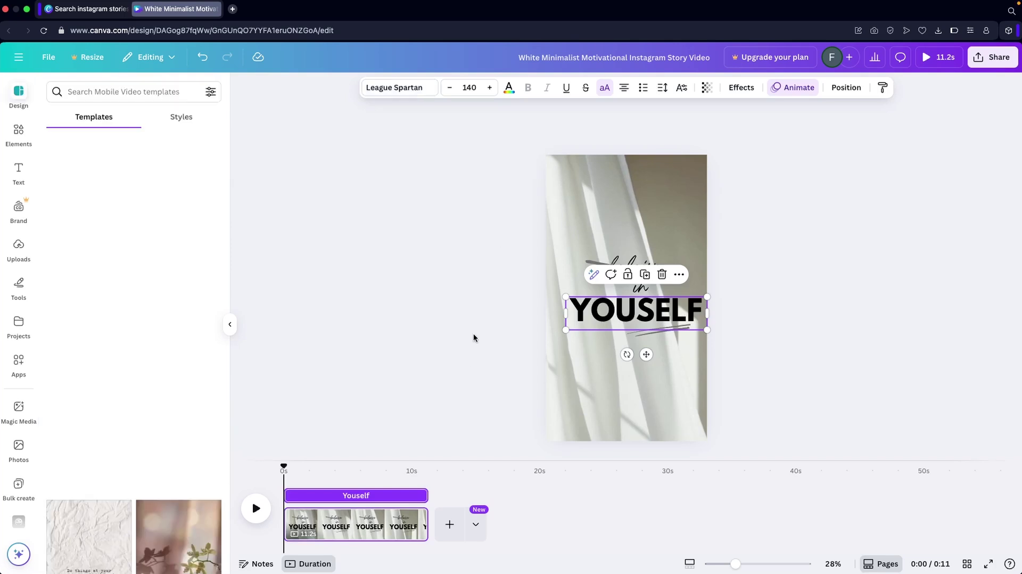
{"action": "left_click", "coordinate": [412, 152]}
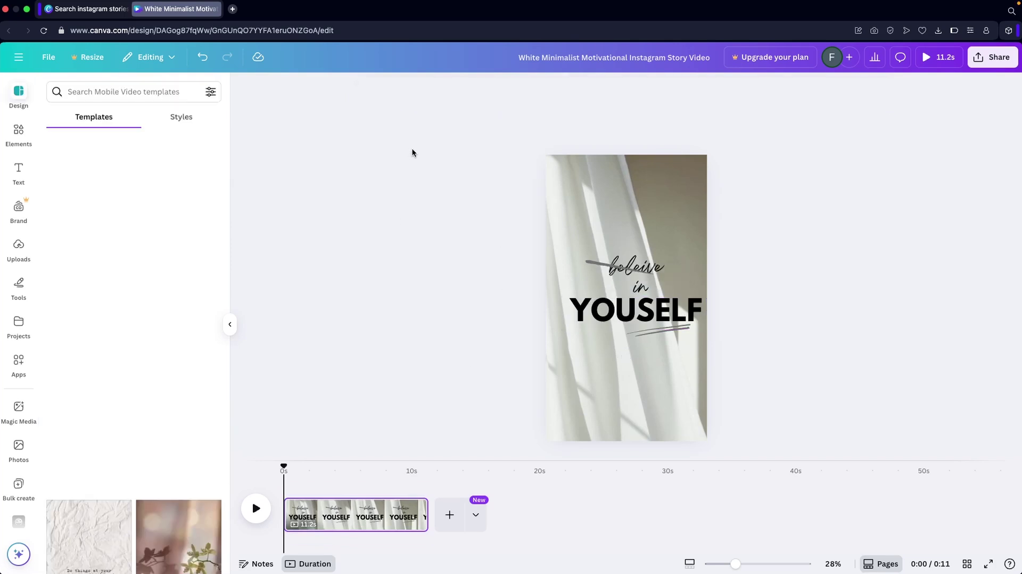
Try League Spartan on 'beleive', then undo to keep its Breathing script font.
{"action": "left_click", "coordinate": [635, 266]}
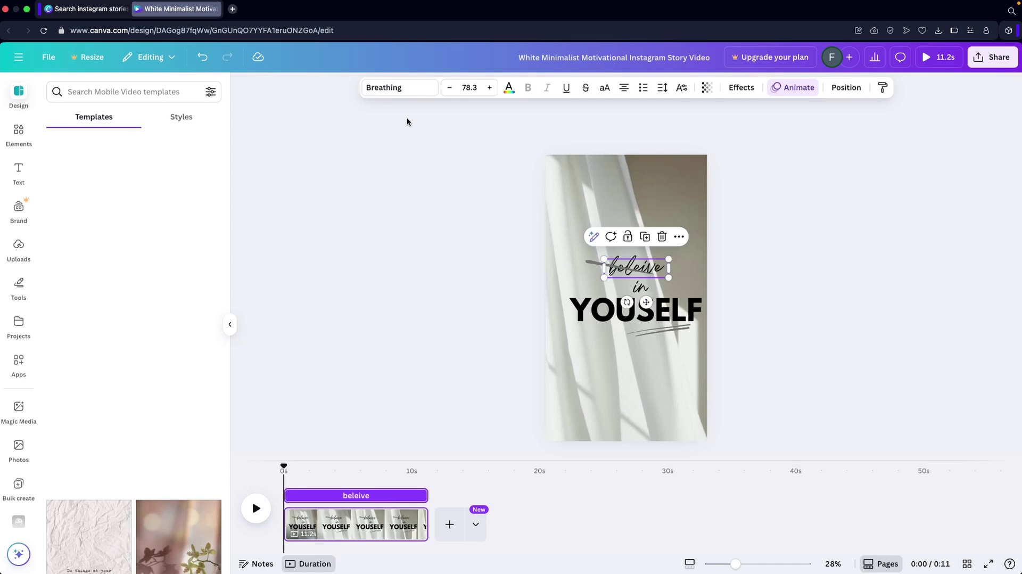
{"action": "left_click", "coordinate": [405, 94]}
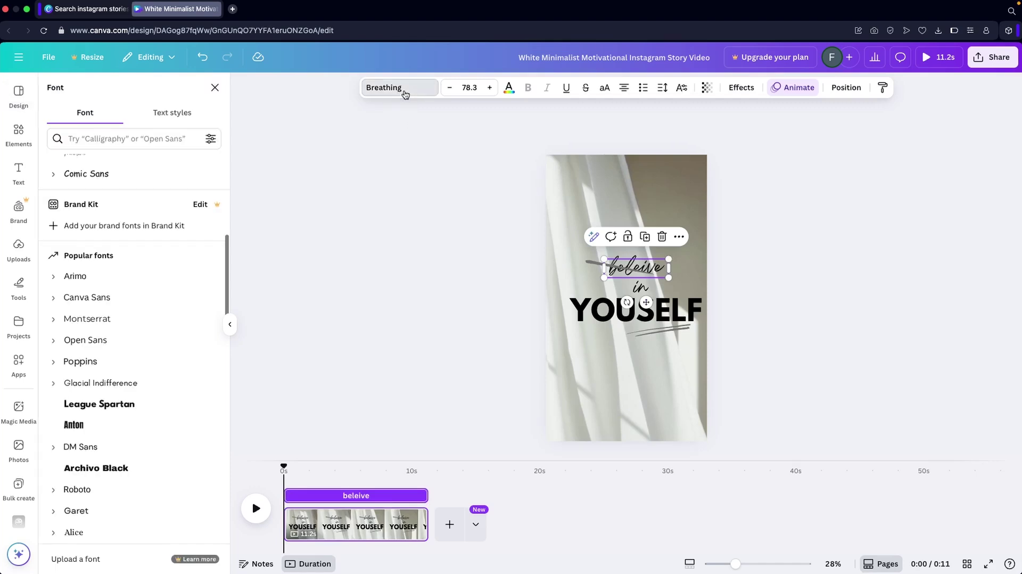
{"action": "left_click", "coordinate": [136, 400]}
{"action": "key", "text": "super+z"}
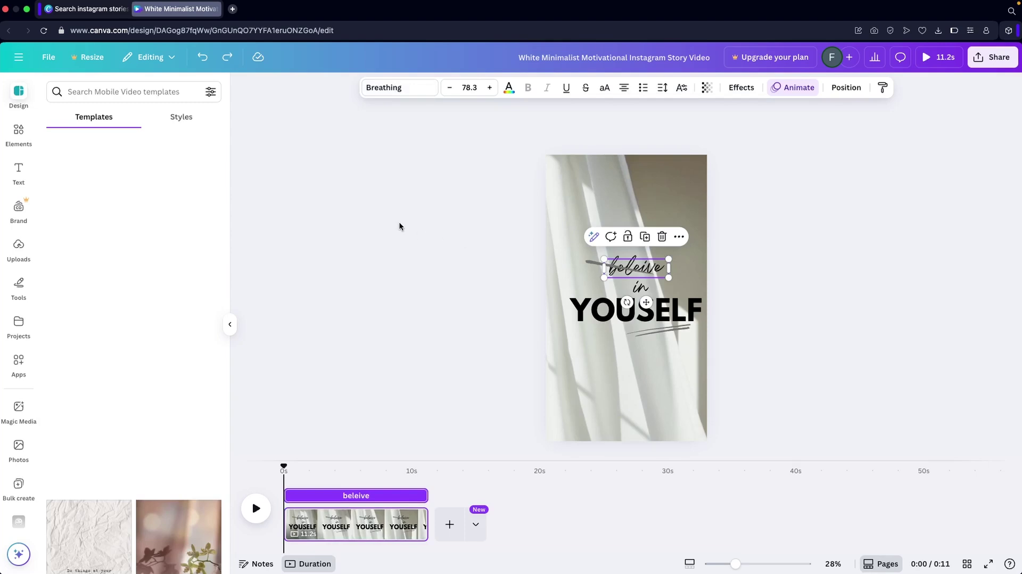
{"action": "left_click", "coordinate": [625, 178]}
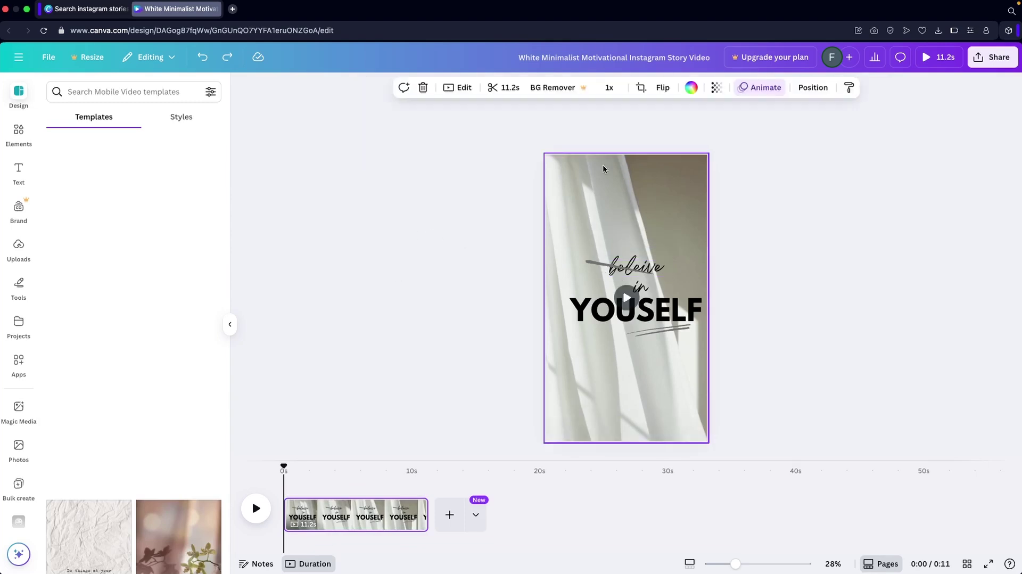
Check the background video's Edit options, leaving it unfiltered, then show the Elements library.
{"action": "left_click", "coordinate": [458, 87]}
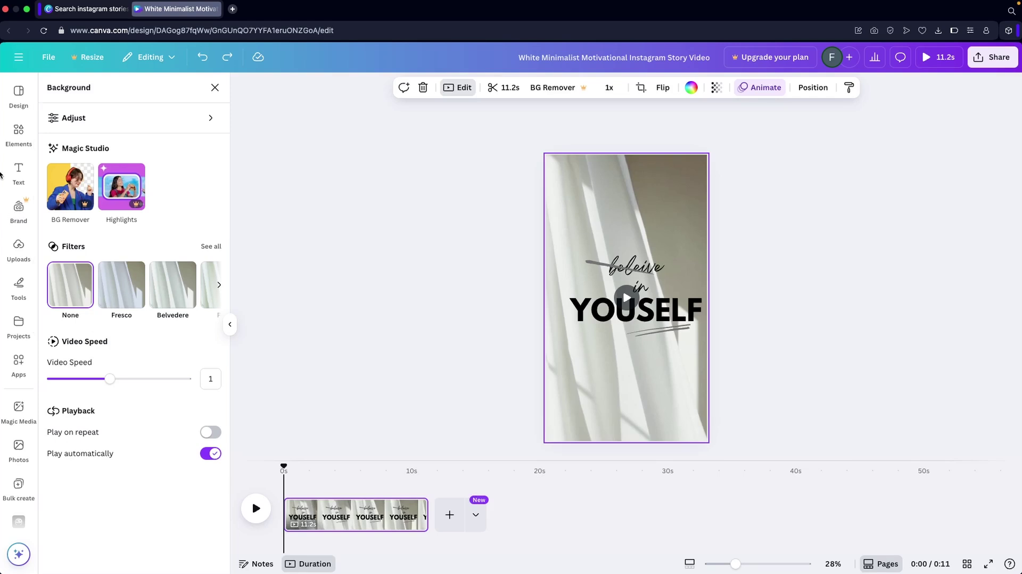
{"action": "left_click", "coordinate": [19, 129]}
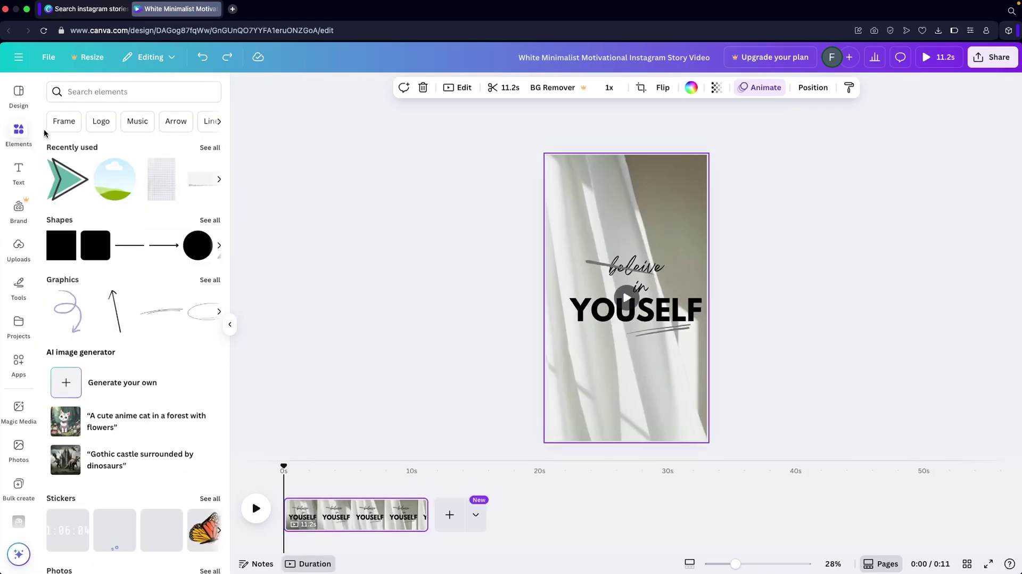
Search the Elements library for 'inspiring video'.
{"action": "left_click", "coordinate": [106, 91]}
{"action": "type", "text": "you"}
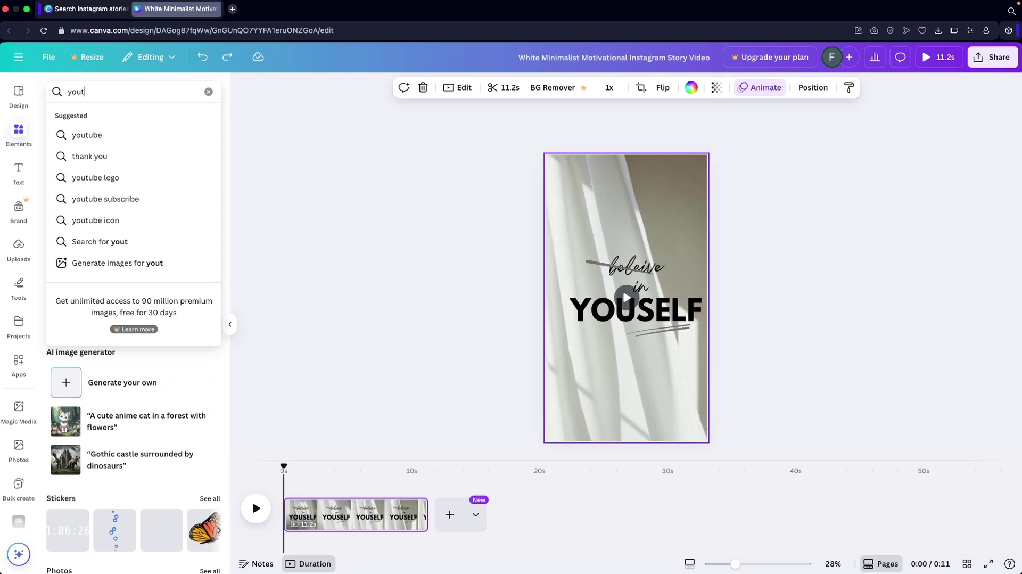
{"action": "type", "text": "t"}
{"action": "key", "text": "BackSpace"}
{"action": "key", "text": "BackSpace"}
{"action": "key", "text": "BackSpace"}
{"action": "key", "text": "BackSpace"}
{"action": "type", "text": "video"}
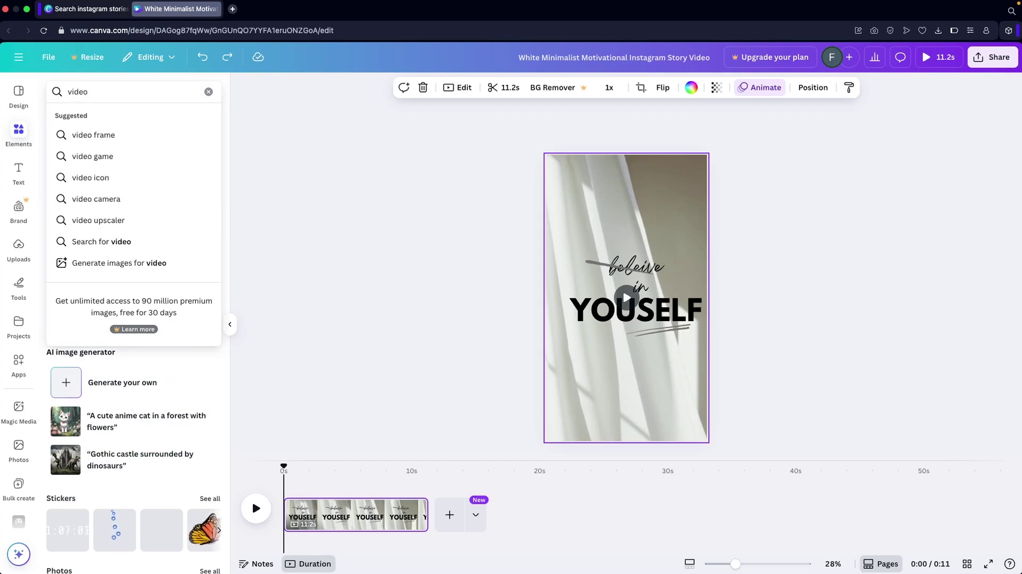
{"action": "left_click", "coordinate": [68, 91]}
{"action": "type", "text": "insp"}
{"action": "type", "text": "iring"}
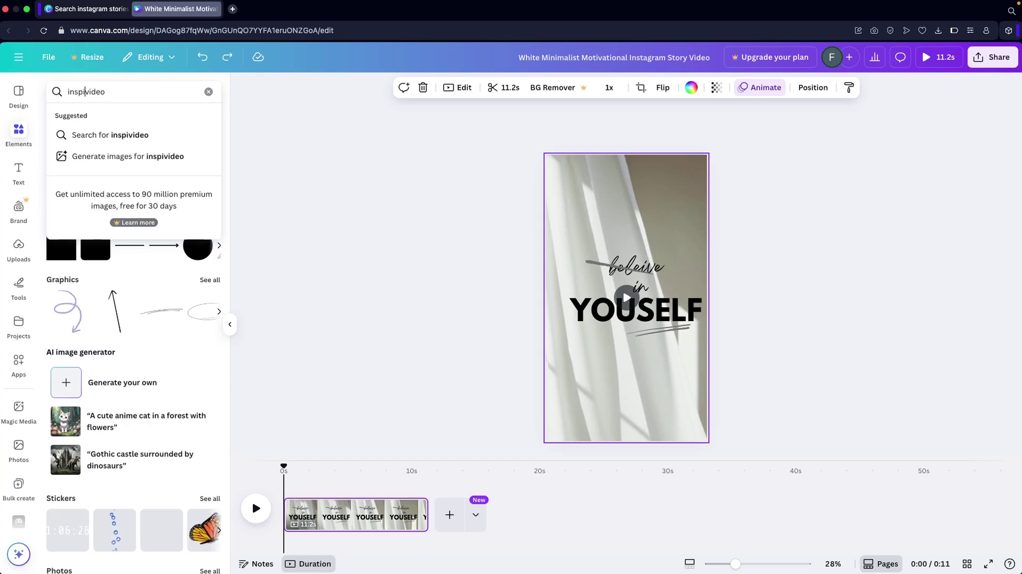
{"action": "key", "text": "Return"}
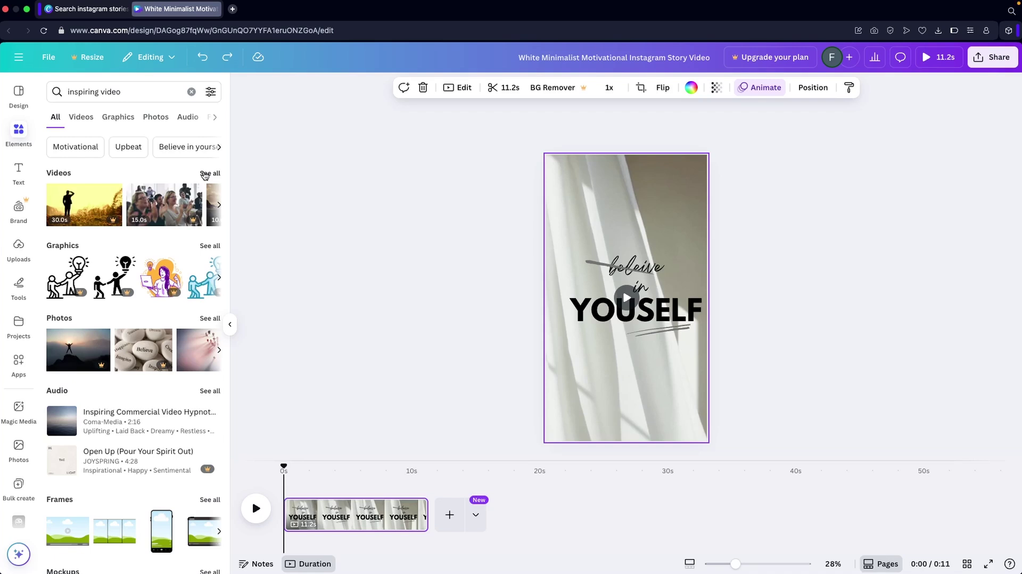
Replace the curtain background with the 8.0s sunset-over-the-sea video clip.
{"action": "scroll", "coordinate": [158, 327], "scroll_direction": "down", "scroll_amount": 2}
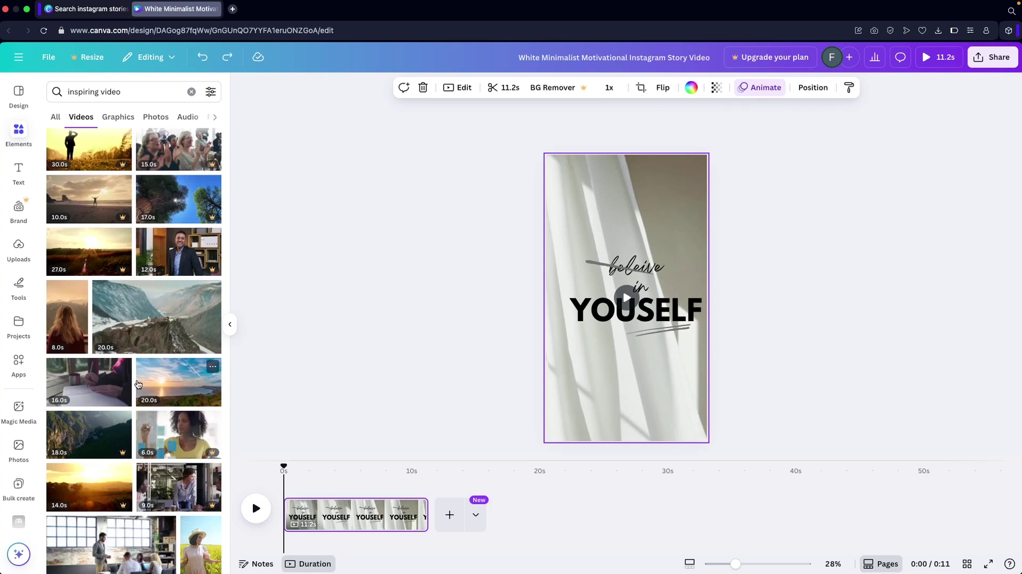
{"action": "scroll", "coordinate": [138, 384], "scroll_direction": "down", "scroll_amount": 6}
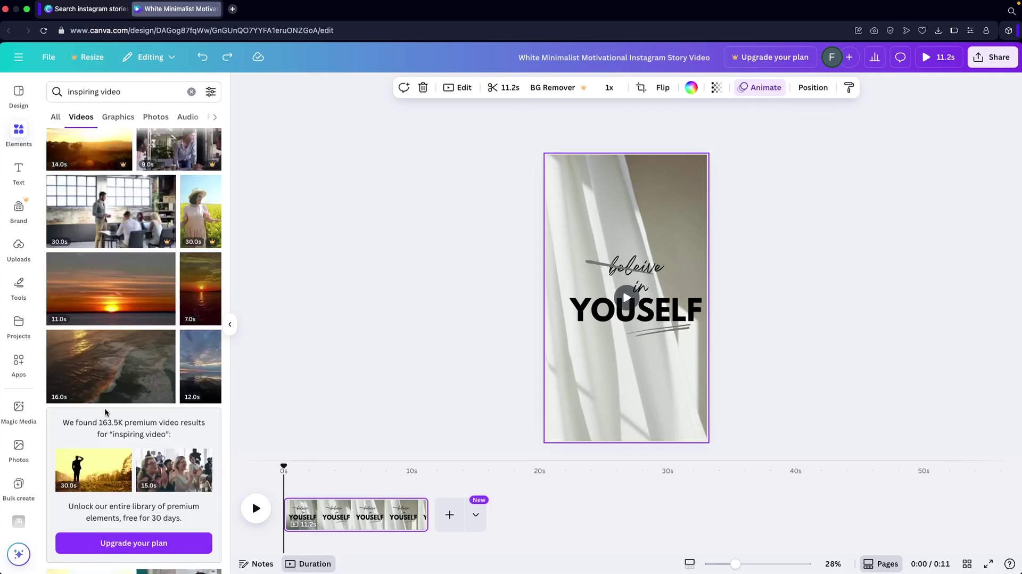
{"action": "scroll", "coordinate": [108, 386], "scroll_direction": "down", "scroll_amount": 1}
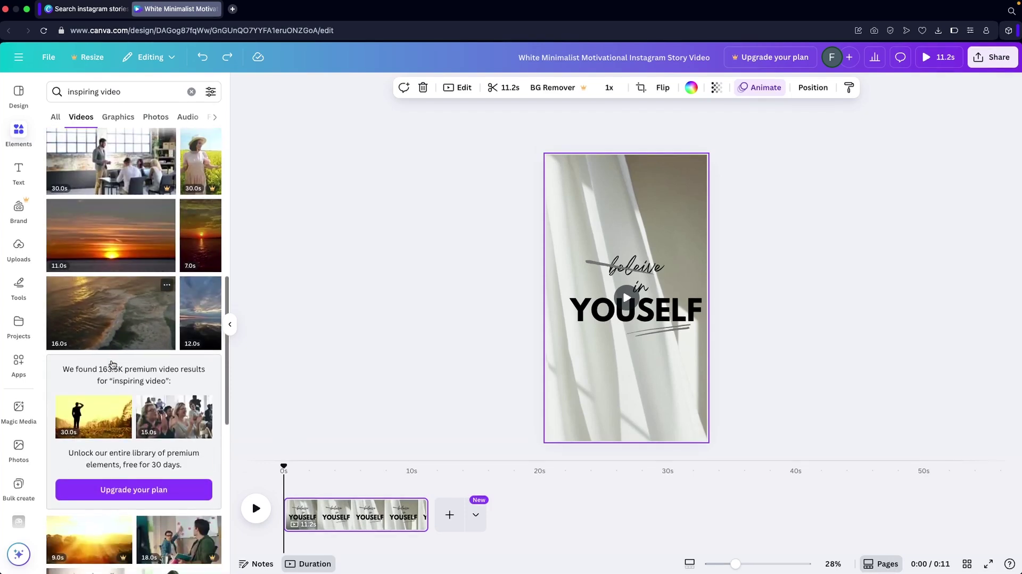
{"action": "scroll", "coordinate": [111, 364], "scroll_direction": "down", "scroll_amount": 3}
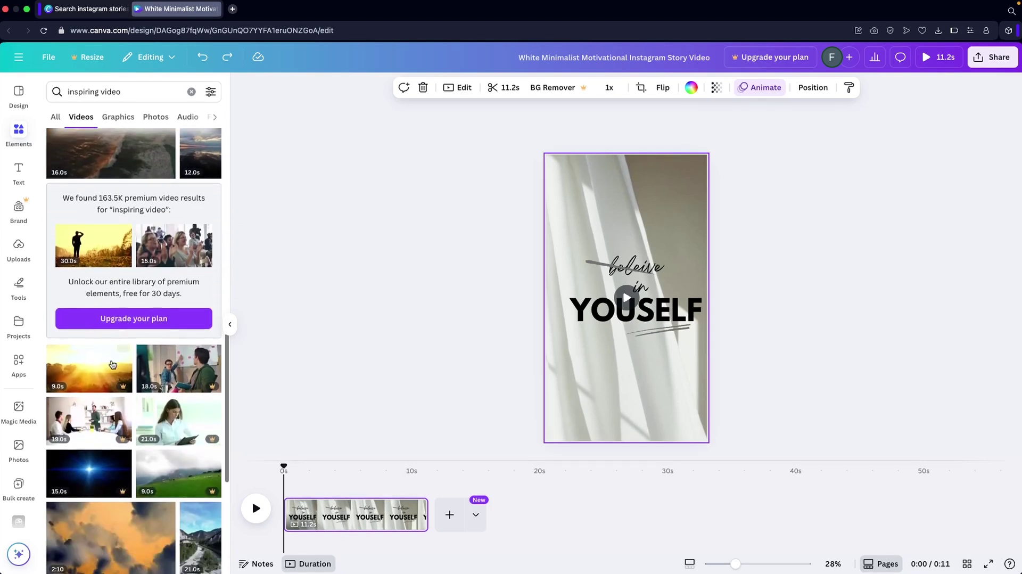
{"action": "scroll", "coordinate": [112, 363], "scroll_direction": "down", "scroll_amount": 10}
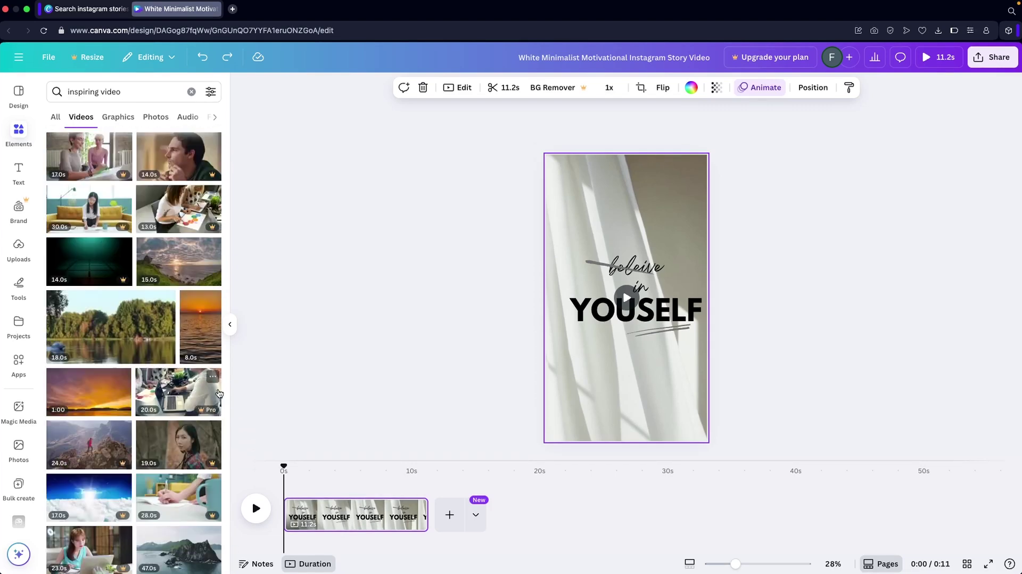
{"action": "left_click_drag", "start_coordinate": [204, 336], "coordinate": [520, 294]}
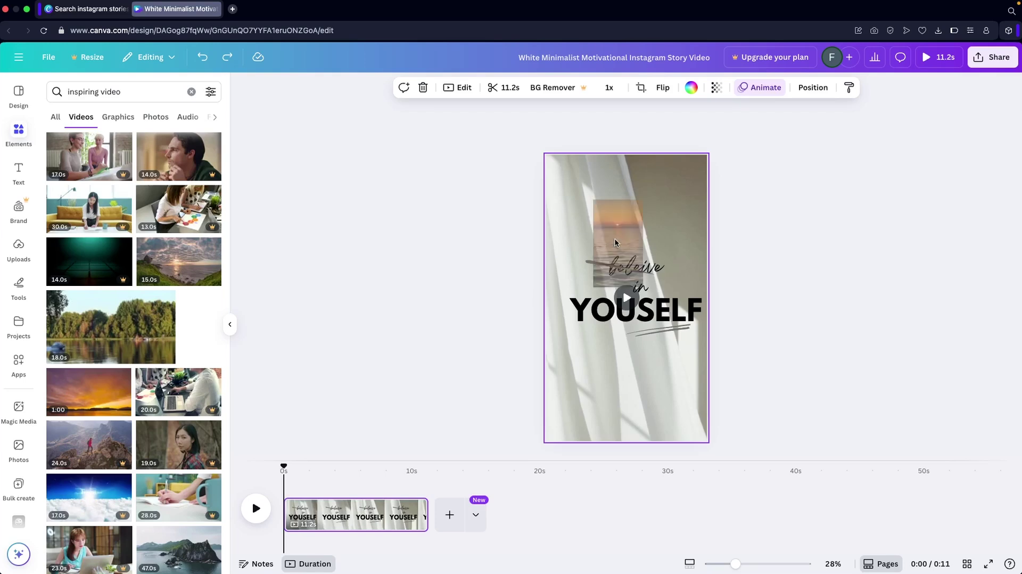
{"action": "left_click_drag", "start_coordinate": [614, 242], "coordinate": [547, 189]}
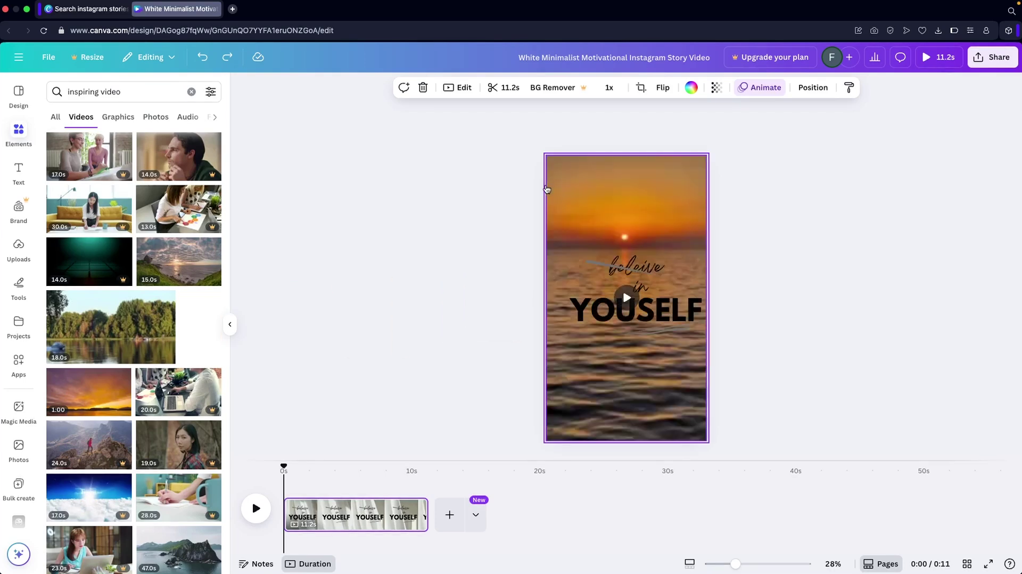
Nudge YOUSELF slightly left and make the YOUSELF and 'beleive' text white.
{"action": "left_click", "coordinate": [620, 313]}
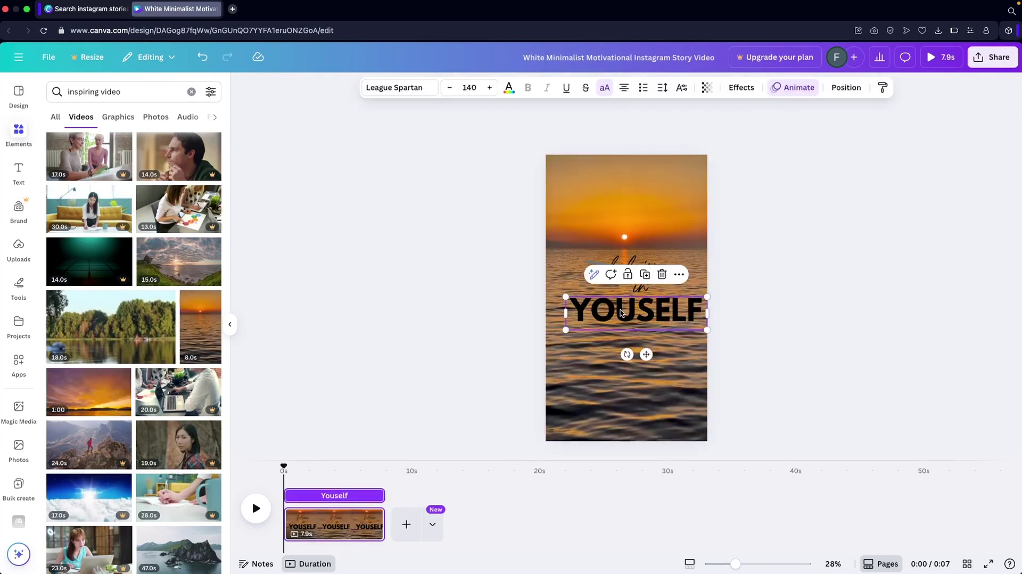
{"action": "left_click_drag", "start_coordinate": [621, 312], "coordinate": [612, 313]}
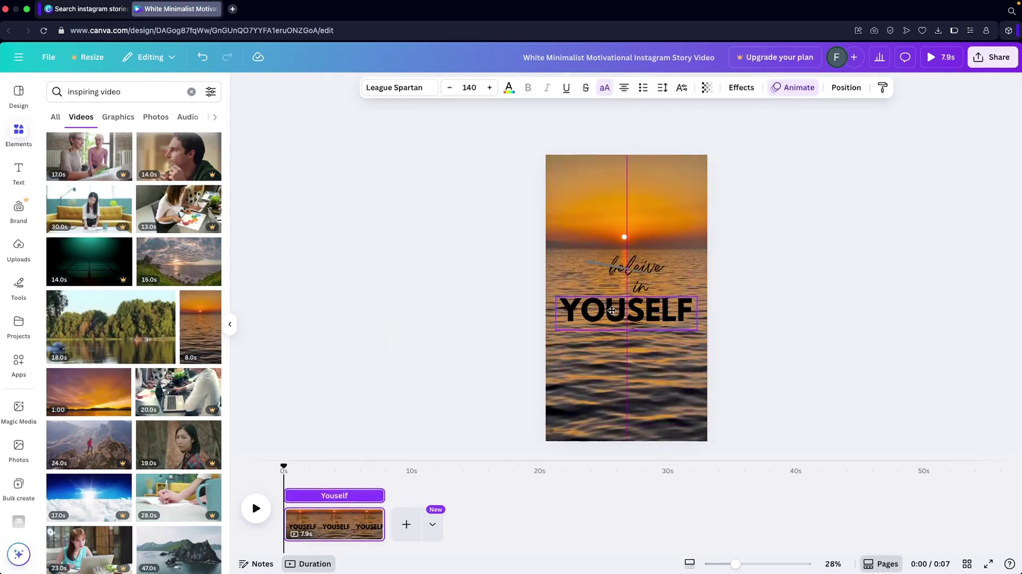
{"action": "left_click", "coordinate": [510, 88]}
{"action": "left_click", "coordinate": [148, 169]}
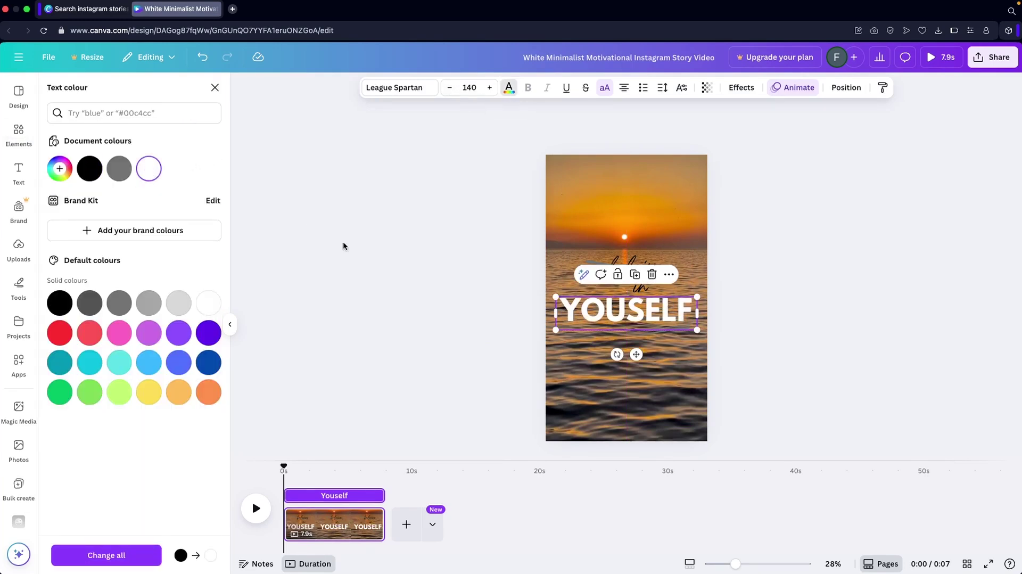
{"action": "key", "text": "Escape"}
{"action": "left_click", "coordinate": [630, 263]}
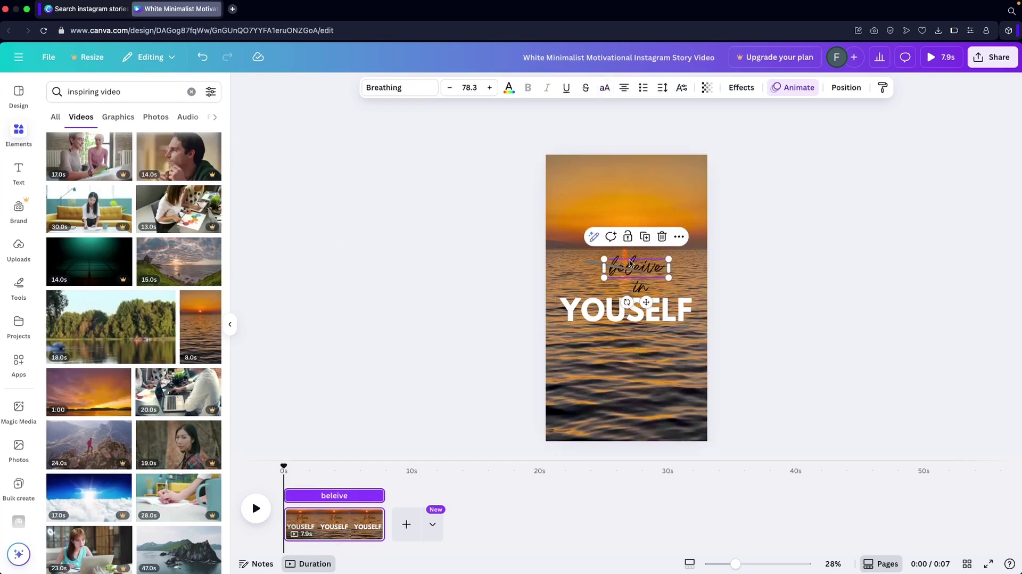
{"action": "left_click", "coordinate": [510, 88]}
{"action": "left_click", "coordinate": [149, 169]}
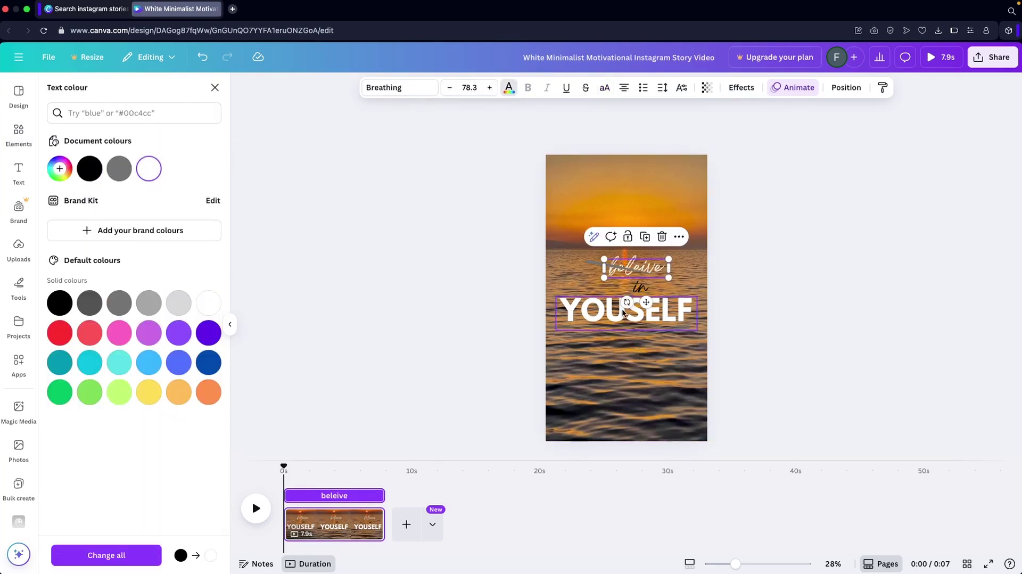
{"action": "left_click", "coordinate": [654, 290]}
{"action": "left_click", "coordinate": [509, 89]}
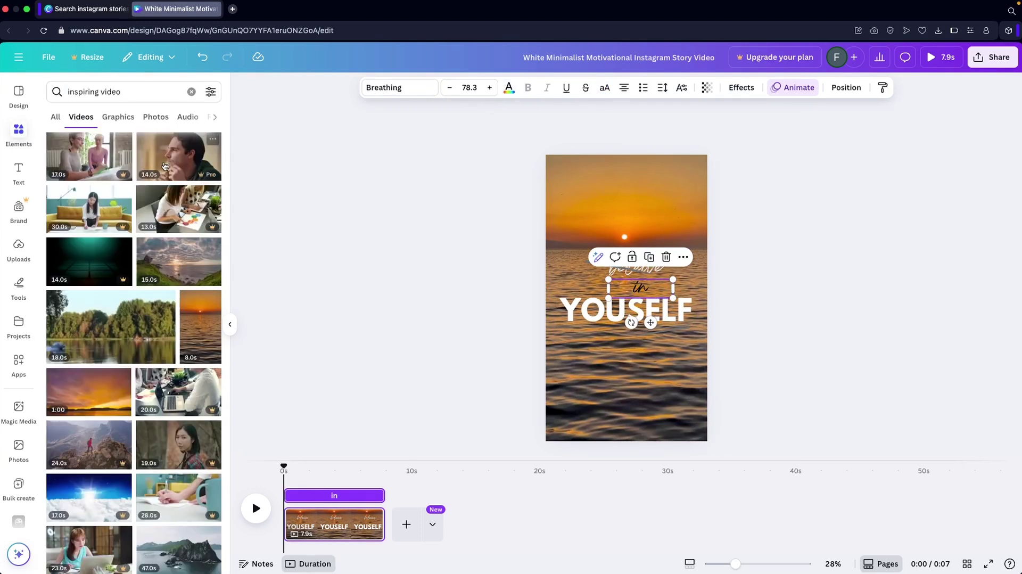
{"action": "left_click", "coordinate": [598, 266]}
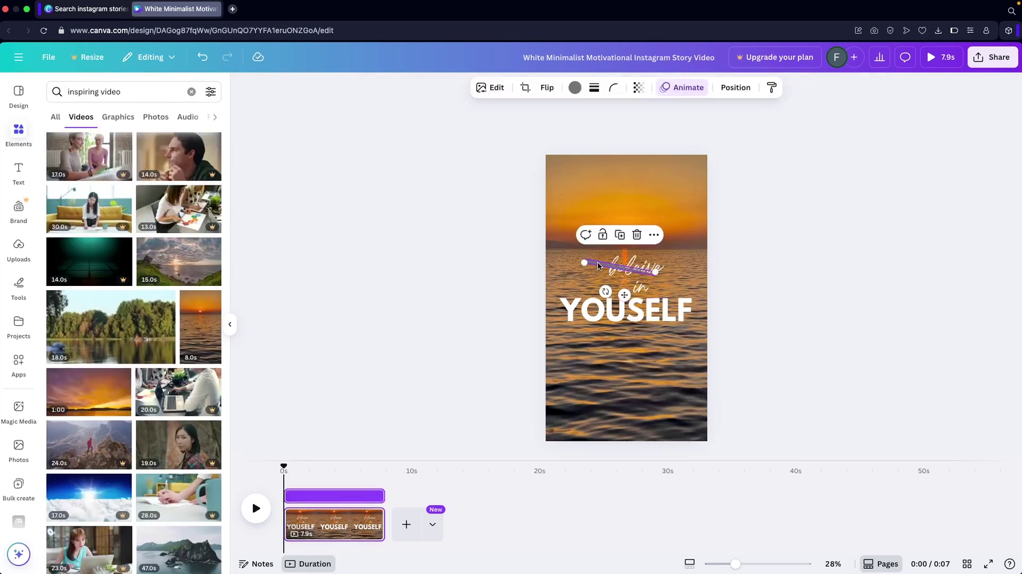
Recolour the line beside 'beleive' light grey, nudging it slightly lower.
{"action": "left_click", "coordinate": [576, 89]}
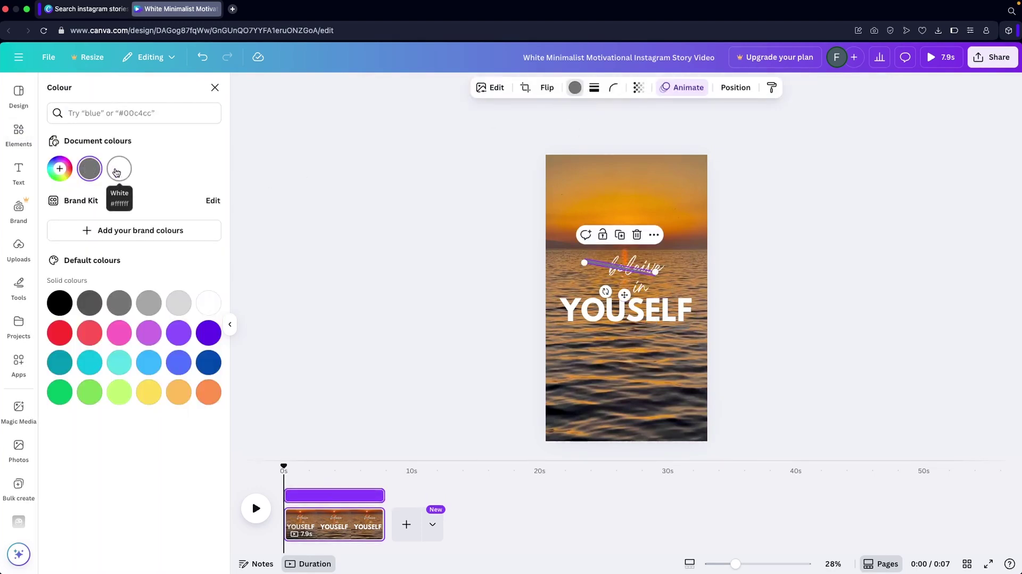
{"action": "left_click", "coordinate": [118, 168]}
{"action": "mouse_move", "coordinate": [607, 267]}
{"action": "left_mouse_down"}
{"action": "mouse_move", "coordinate": [614, 279]}
{"action": "mouse_move", "coordinate": [610, 267]}
{"action": "left_mouse_up"}
{"action": "left_click", "coordinate": [575, 88]}
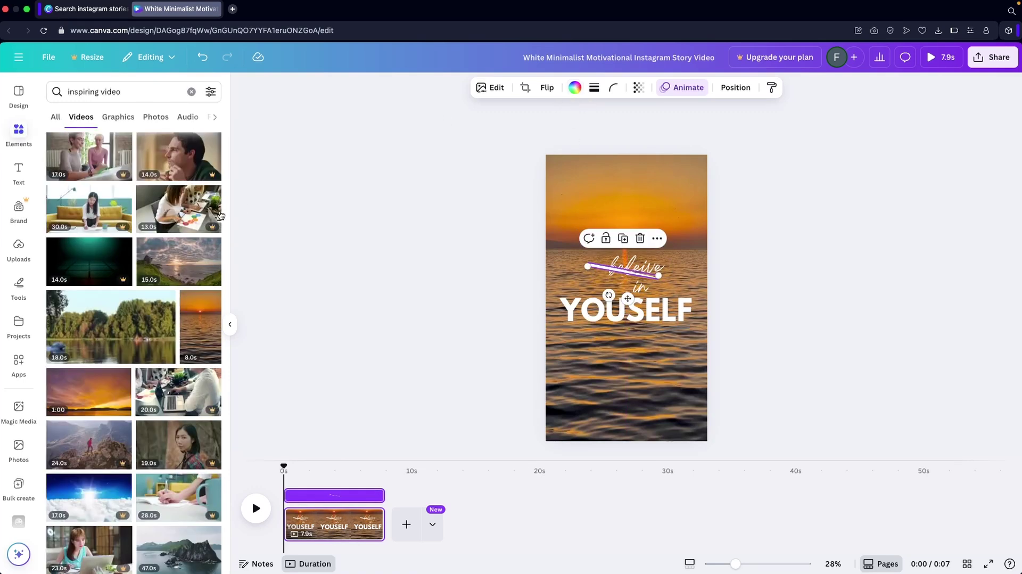
{"action": "left_click", "coordinate": [575, 88]}
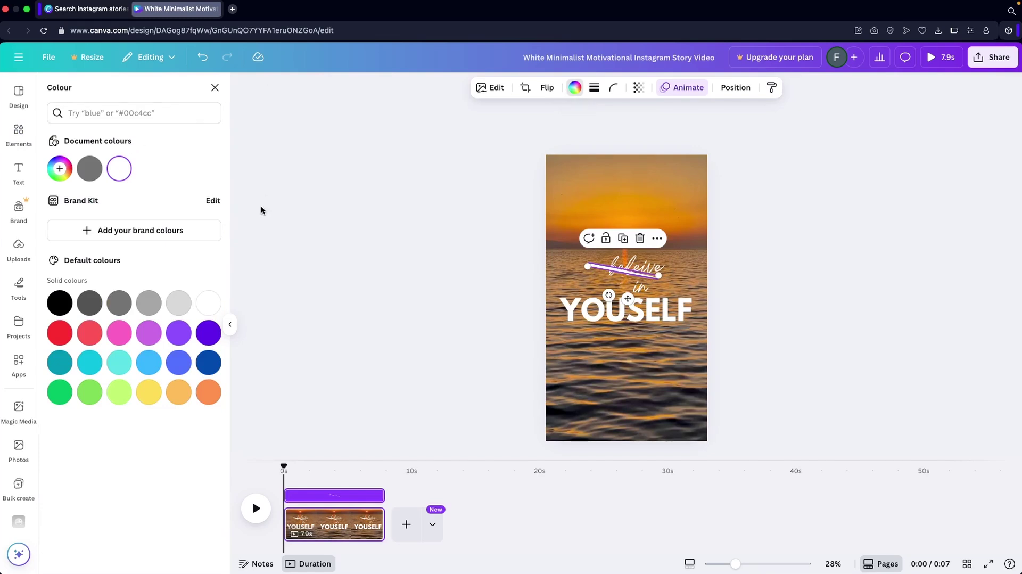
{"action": "left_click", "coordinate": [148, 304]}
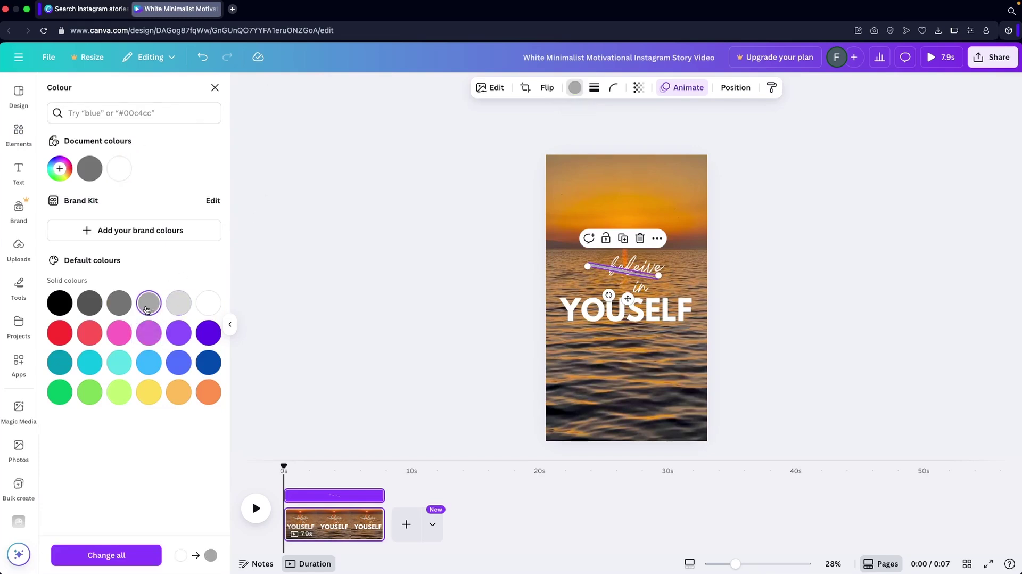
{"action": "left_click", "coordinate": [420, 196]}
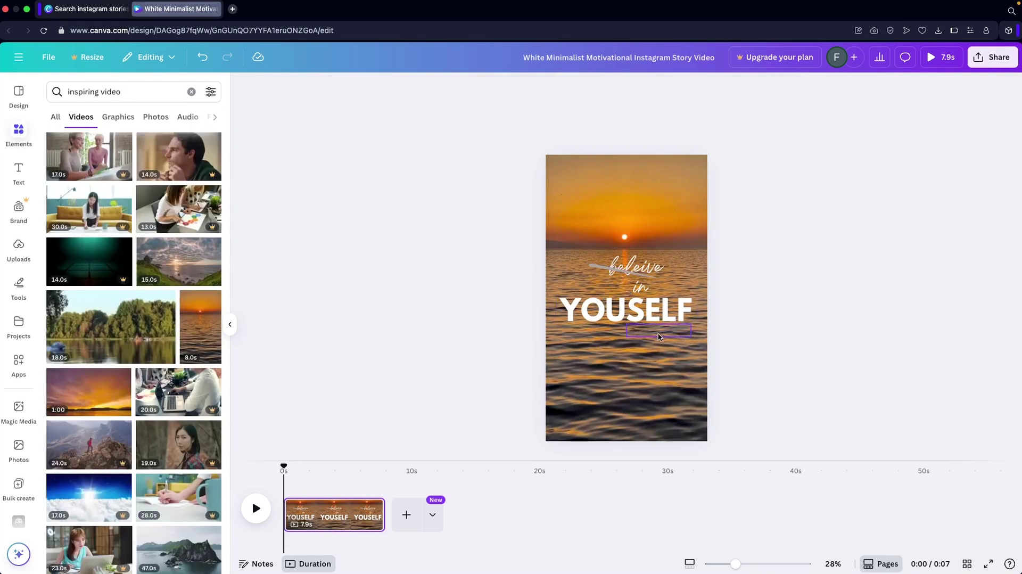
Check the YOUSELF underline colour, then play the story preview over the sunset clip.
{"action": "left_click", "coordinate": [658, 335]}
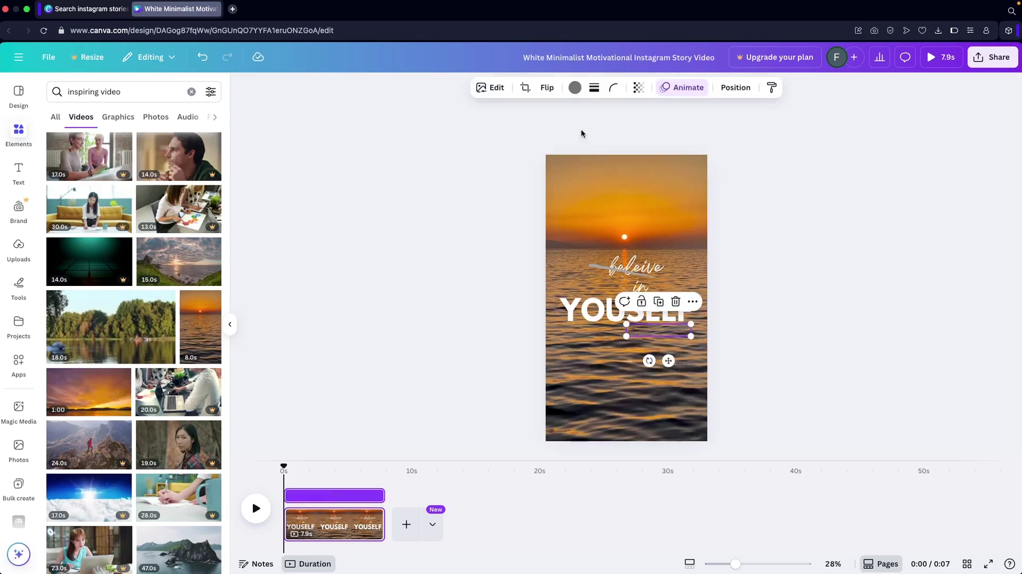
{"action": "left_click", "coordinate": [575, 87]}
{"action": "left_click", "coordinate": [359, 180]}
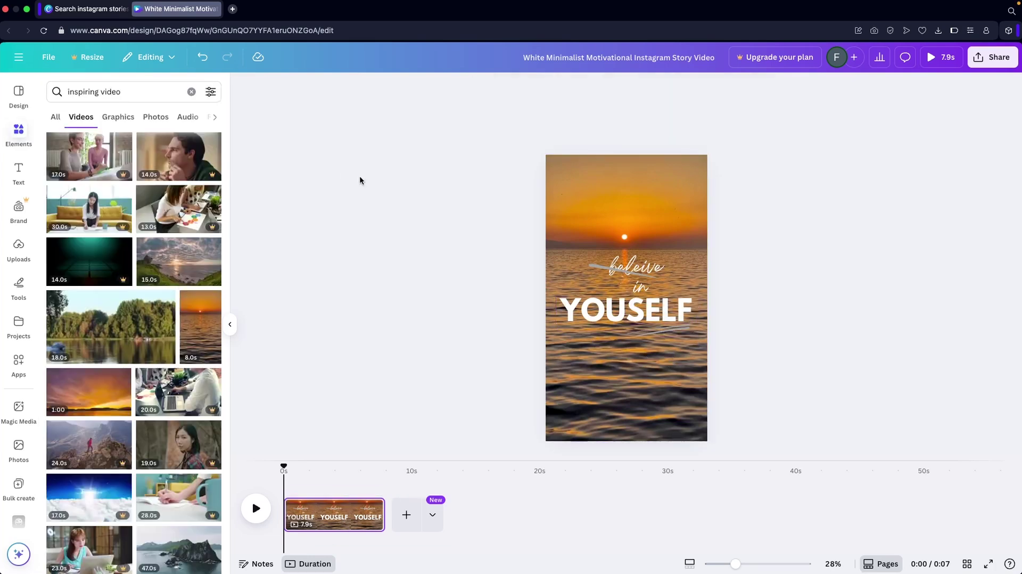
{"action": "left_click", "coordinate": [641, 210]}
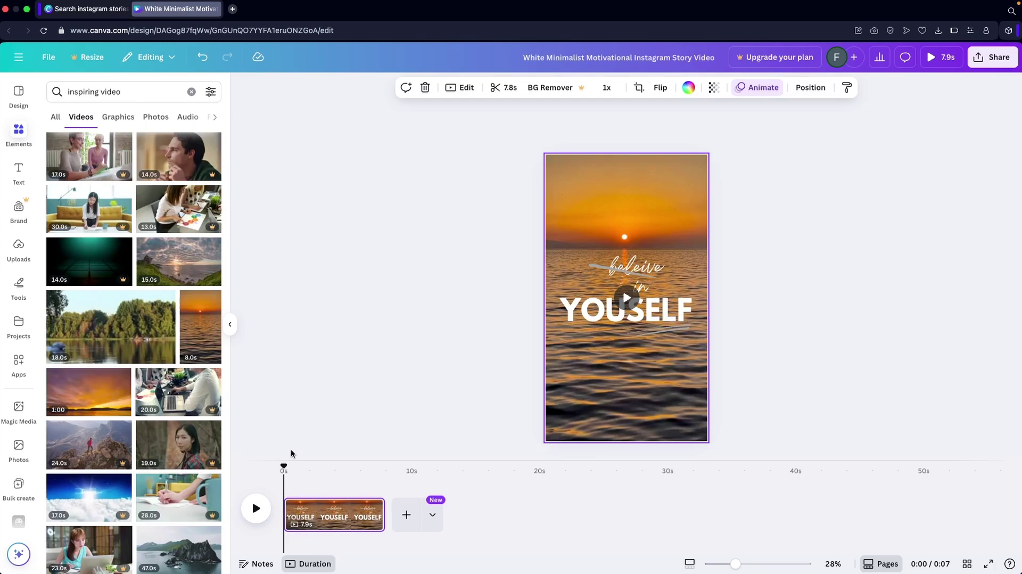
{"action": "left_click", "coordinate": [256, 508]}
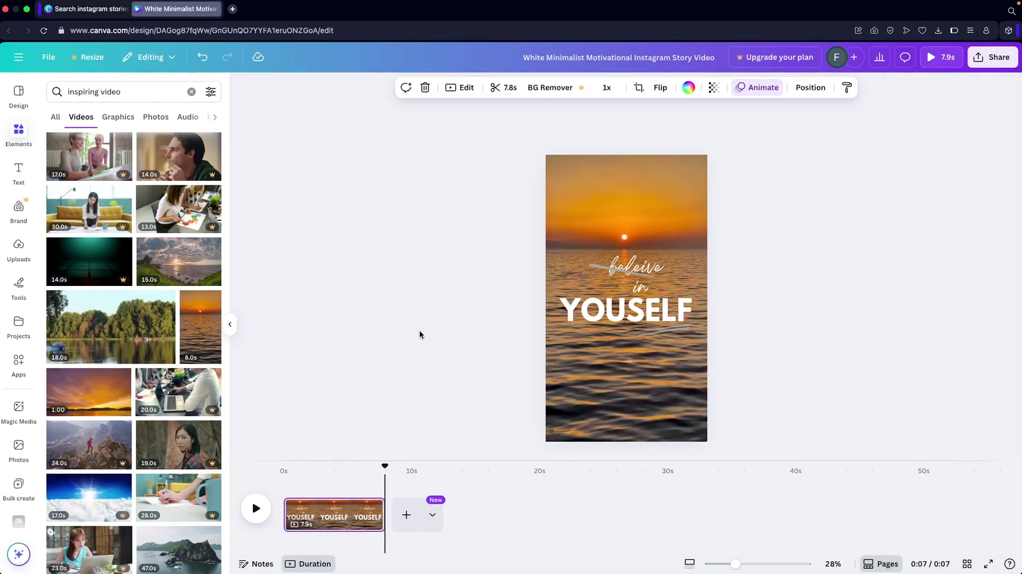
Apply the Typewriter animation to the YOUSELF title text.
{"action": "left_click", "coordinate": [619, 314]}
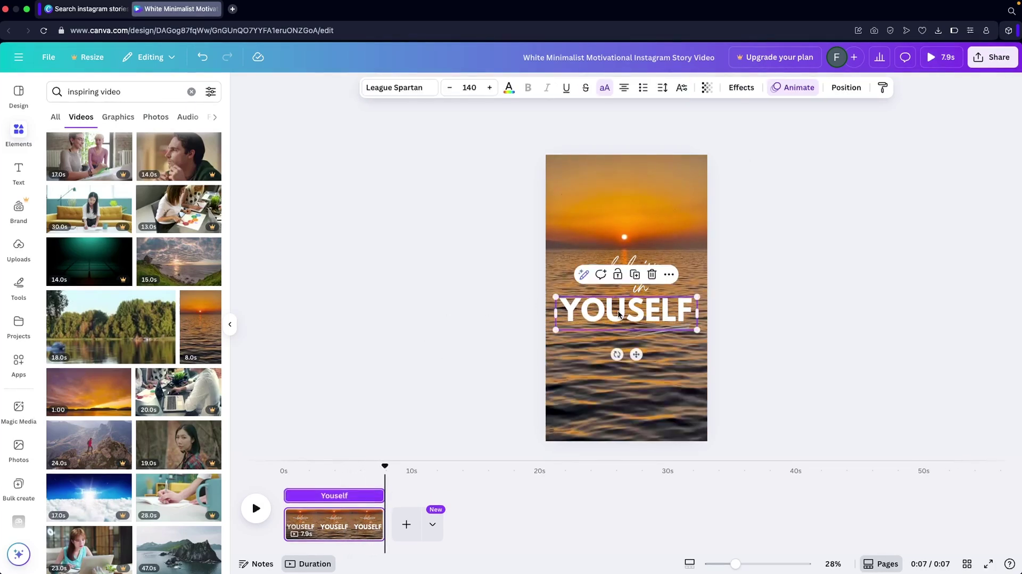
{"action": "left_click", "coordinate": [780, 87]}
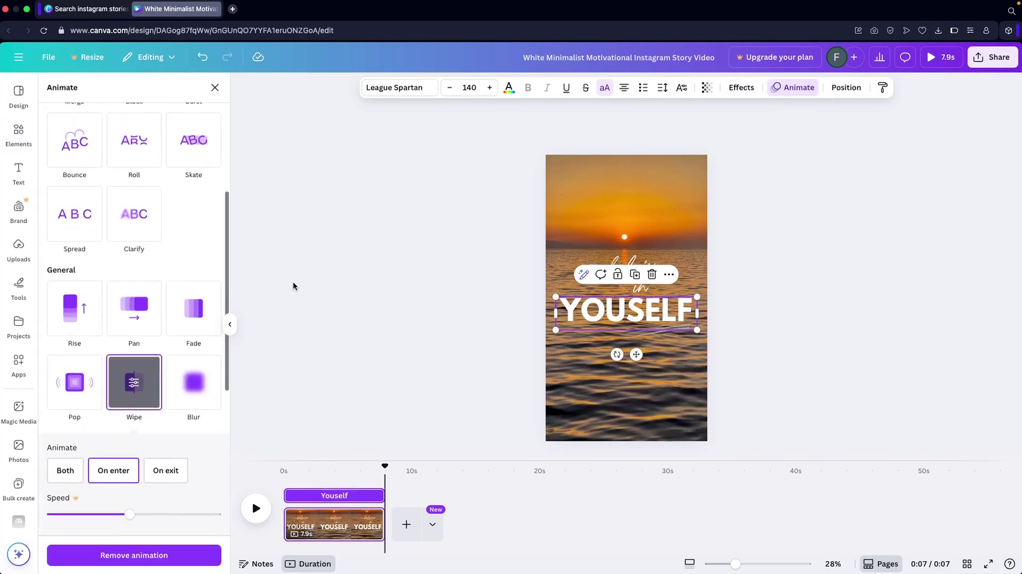
{"action": "scroll", "coordinate": [105, 288], "scroll_direction": "up", "scroll_amount": 5}
{"action": "left_click", "coordinate": [74, 275]}
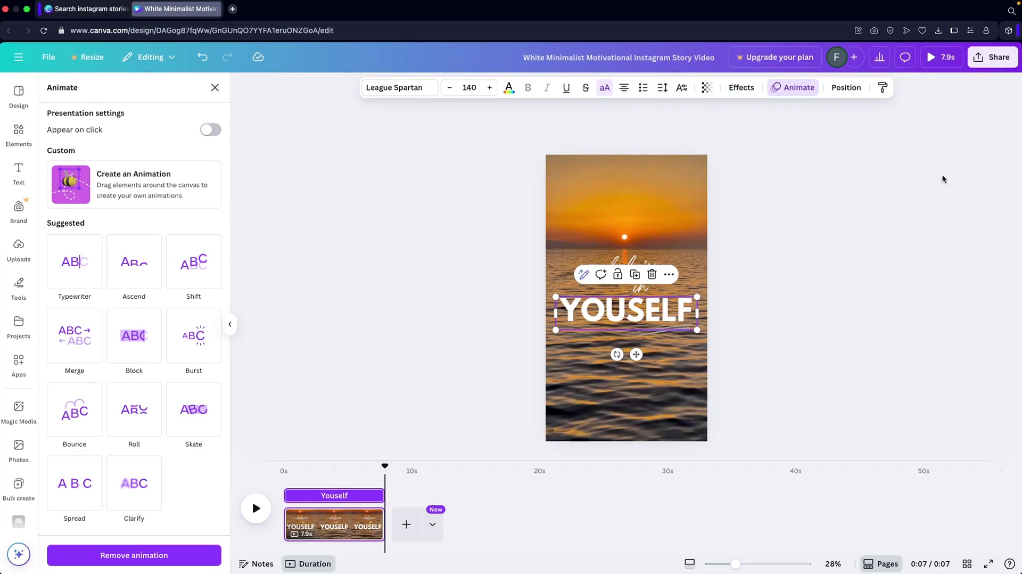
Review the MP4 1080p download settings under Share, then close them unused.
{"action": "left_click", "coordinate": [995, 64]}
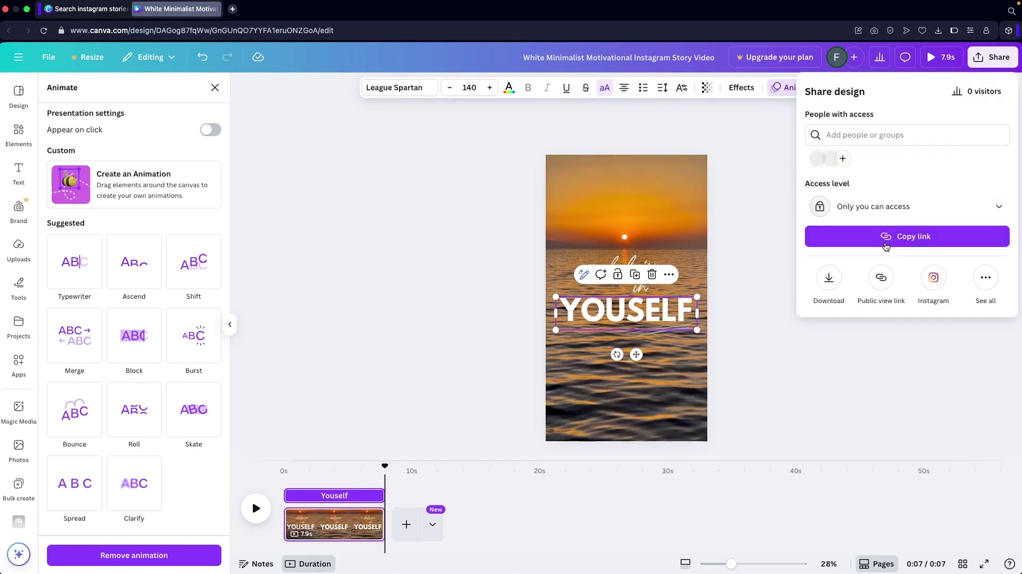
{"action": "left_click", "coordinate": [830, 280]}
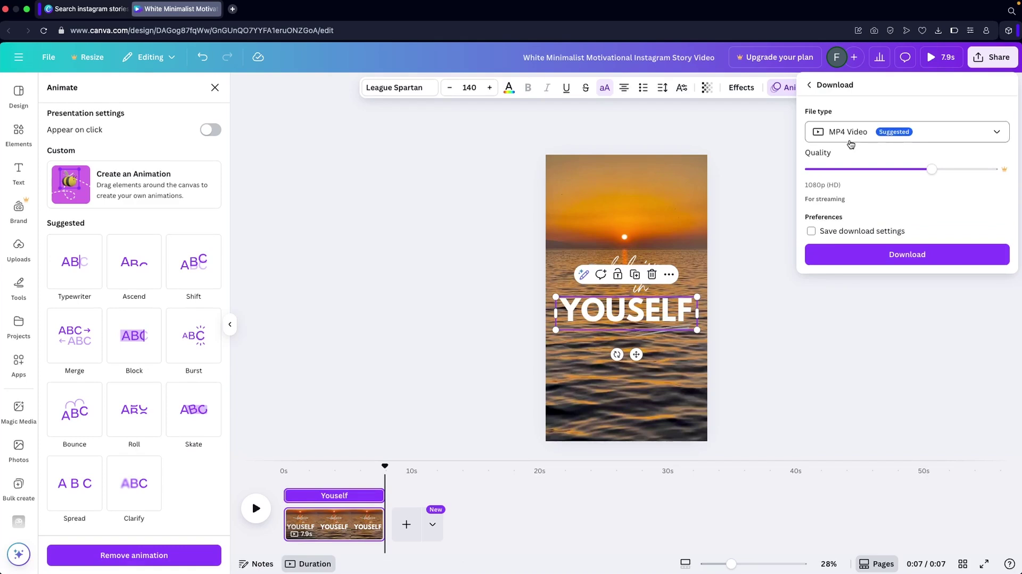
{"action": "left_click", "coordinate": [777, 336]}
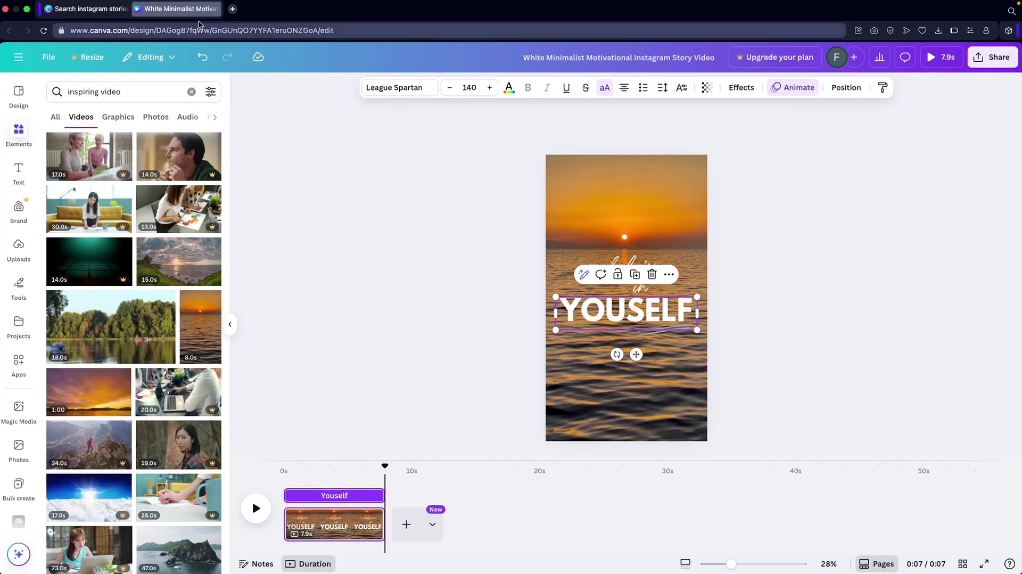
Close the White Minimalist design and search templates for 'instagram stories'.
{"action": "left_click", "coordinate": [138, 9]}
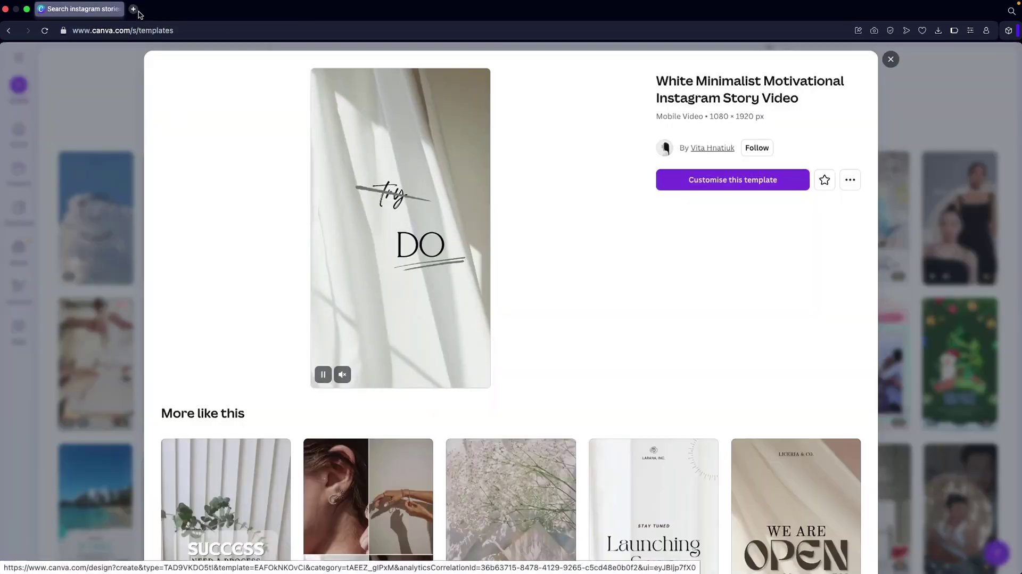
{"action": "left_click", "coordinate": [75, 181]}
{"action": "scroll", "coordinate": [218, 226], "scroll_direction": "up", "scroll_amount": 3}
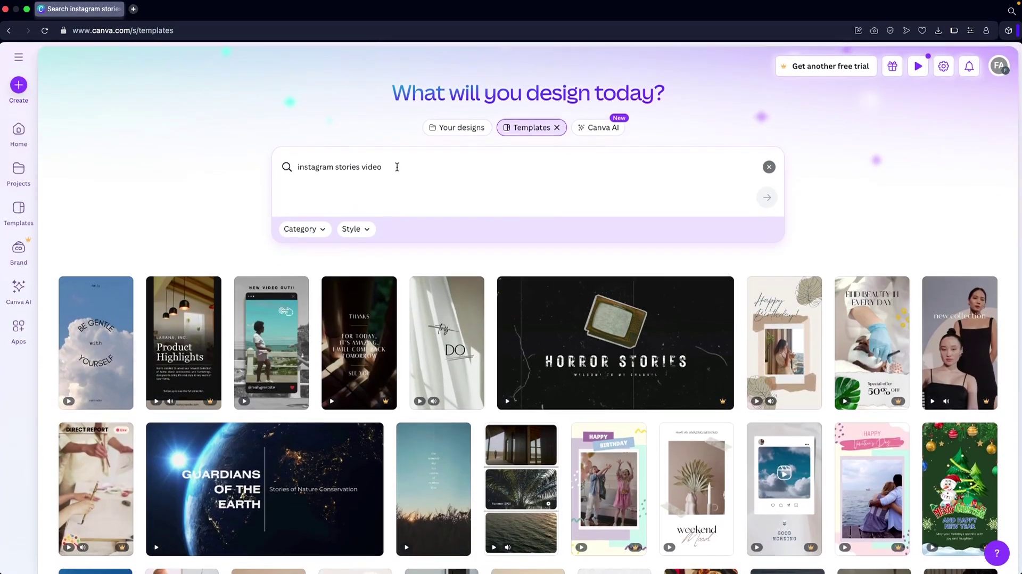
{"action": "left_click", "coordinate": [397, 168]}
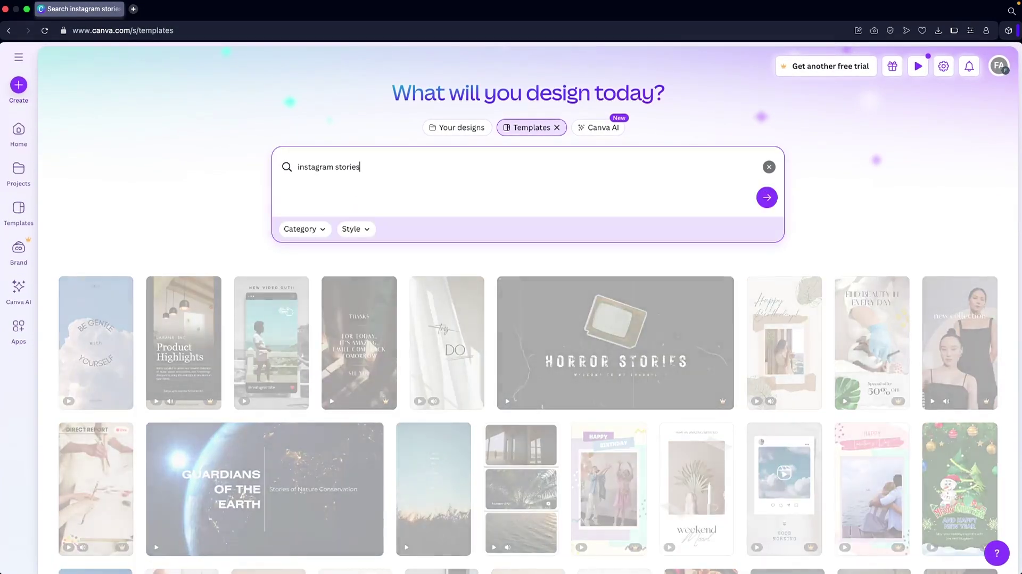
{"action": "key", "text": "Return"}
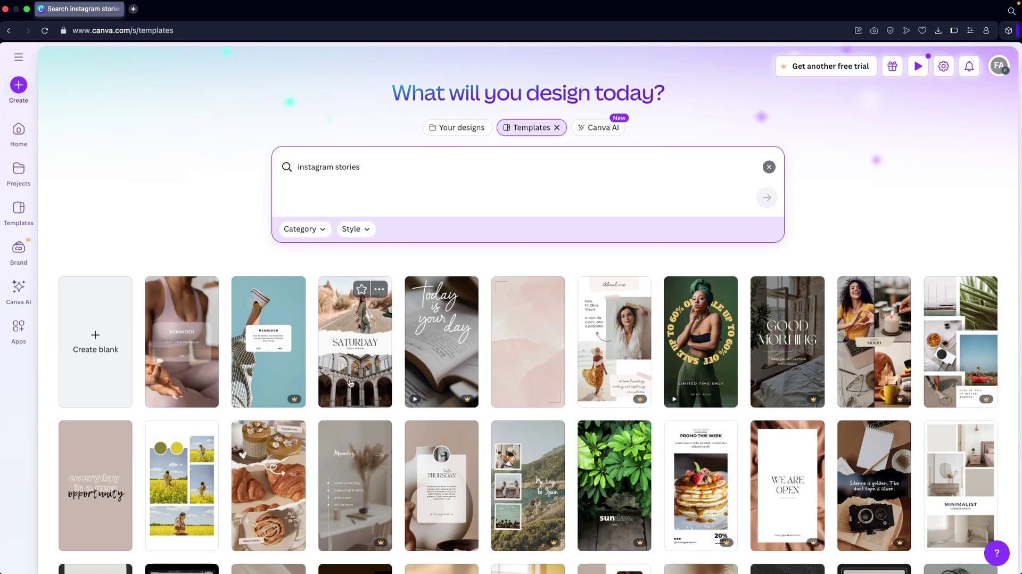
Start a new design from the Blue Modern Time to Travel Instagram Story template.
{"action": "scroll", "coordinate": [340, 409], "scroll_direction": "down", "scroll_amount": 1}
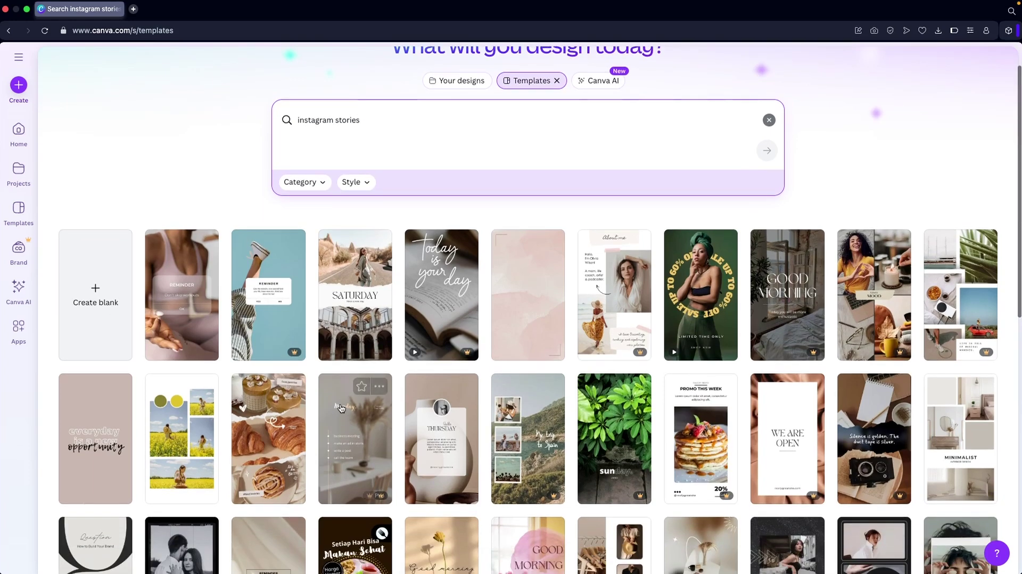
{"action": "left_click", "coordinate": [355, 298]}
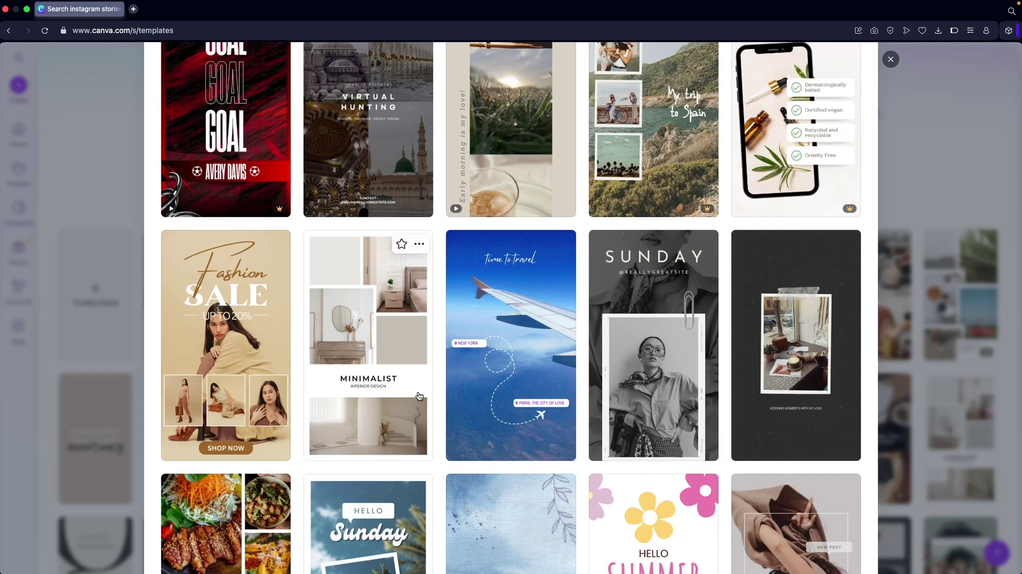
{"action": "left_click", "coordinate": [502, 335]}
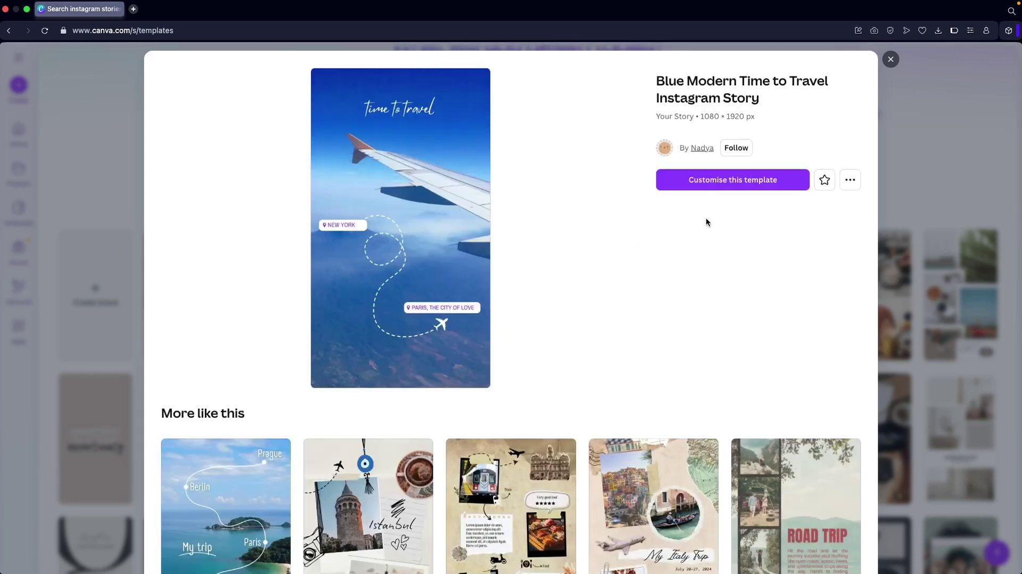
{"action": "left_click", "coordinate": [730, 184]}
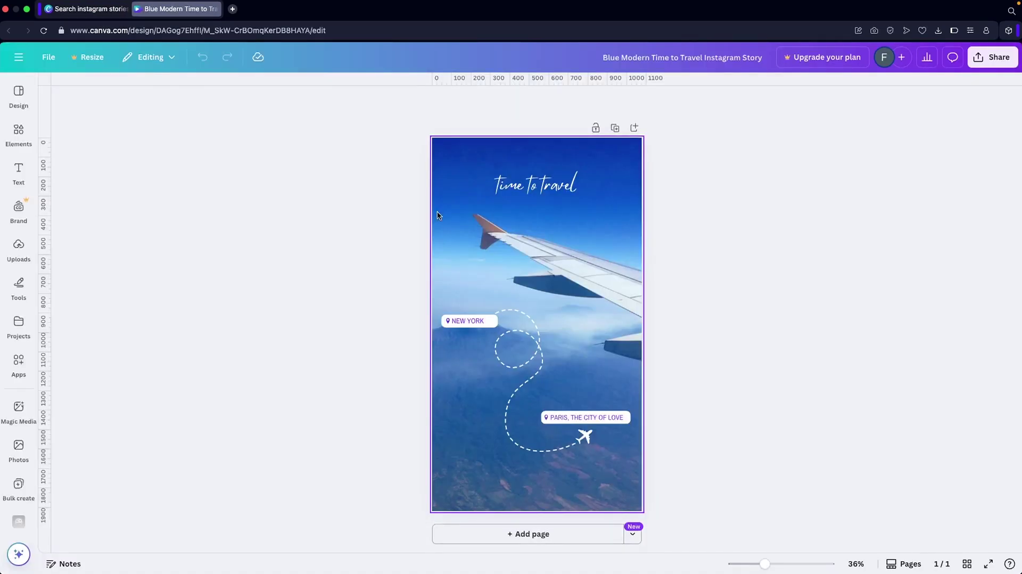
Give the dashed flight-path graphic a Wipe animation on enter.
{"action": "left_click", "coordinate": [438, 212]}
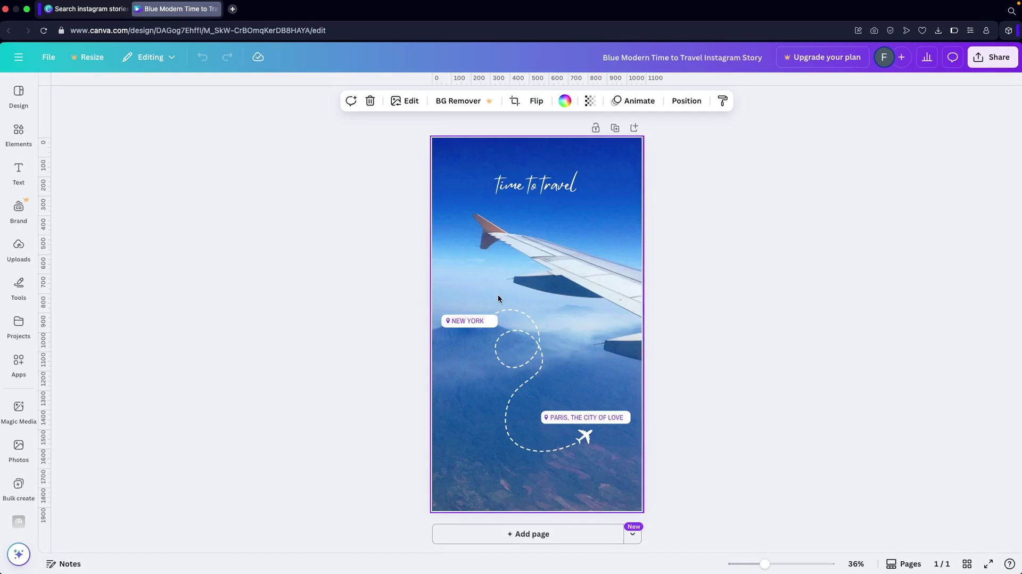
{"action": "left_click", "coordinate": [510, 340]}
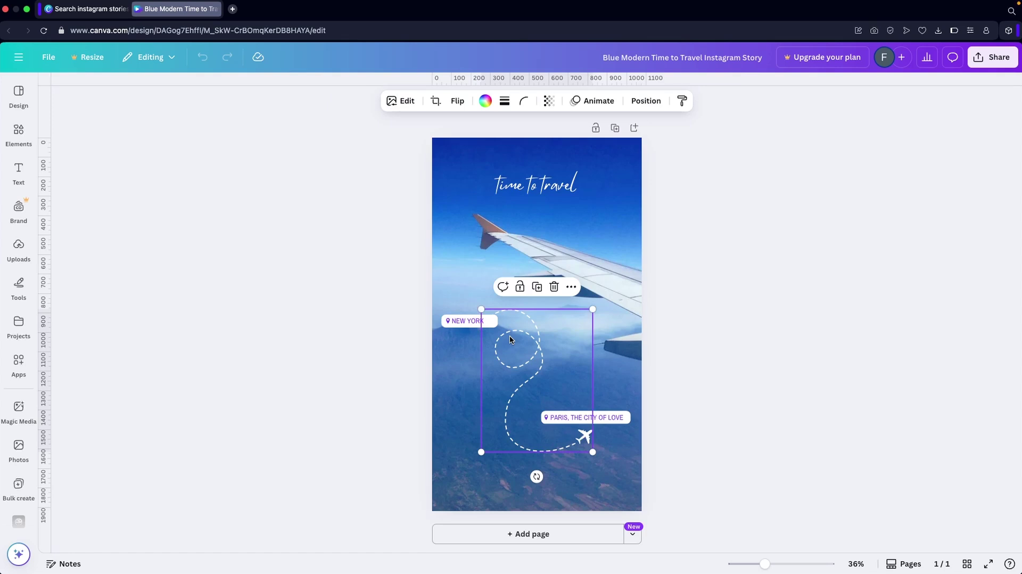
{"action": "left_click", "coordinate": [590, 104]}
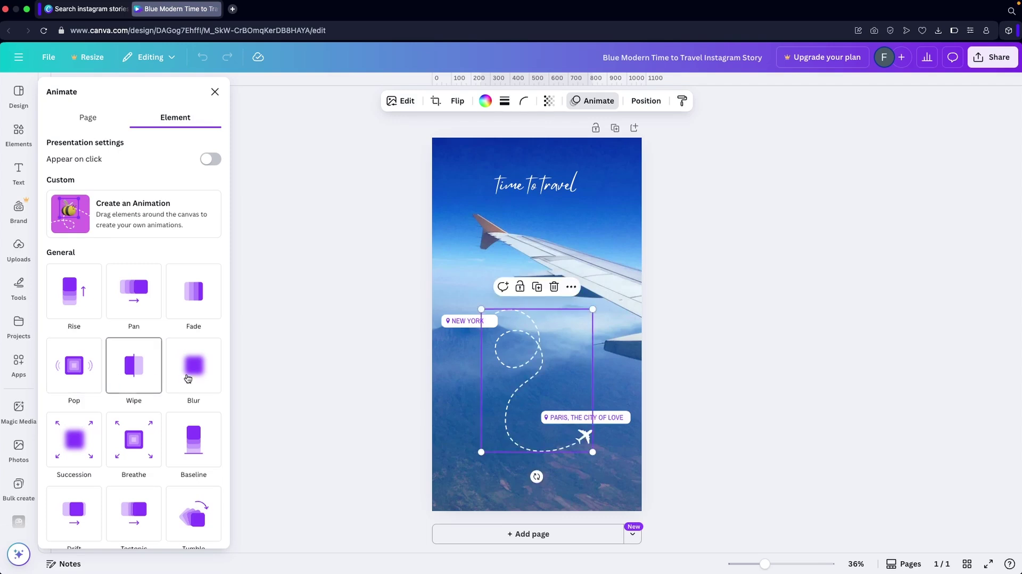
{"action": "scroll", "coordinate": [136, 394], "scroll_direction": "down", "scroll_amount": 3}
{"action": "scroll", "coordinate": [141, 341], "scroll_direction": "down", "scroll_amount": 3}
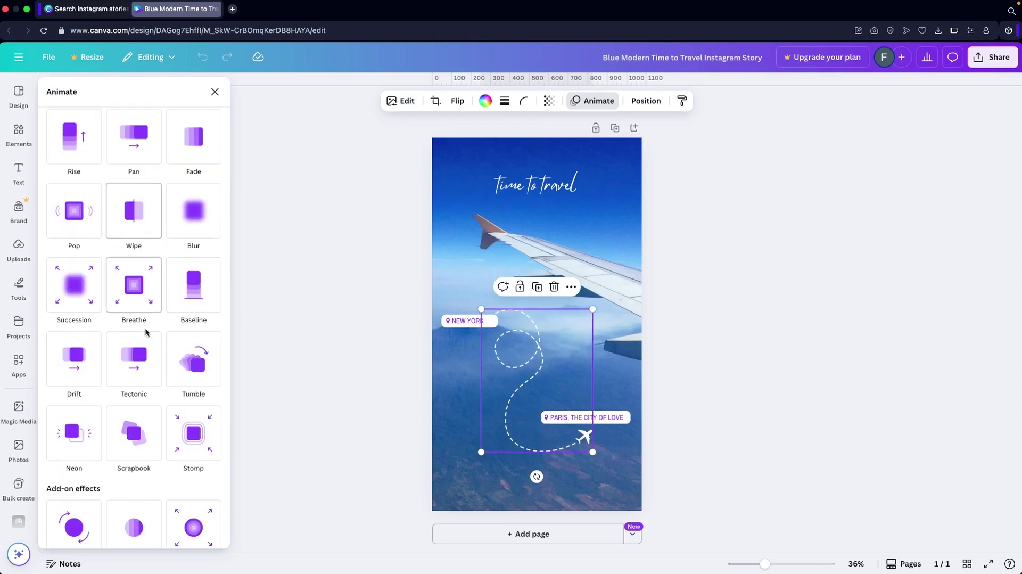
{"action": "left_click", "coordinate": [132, 230]}
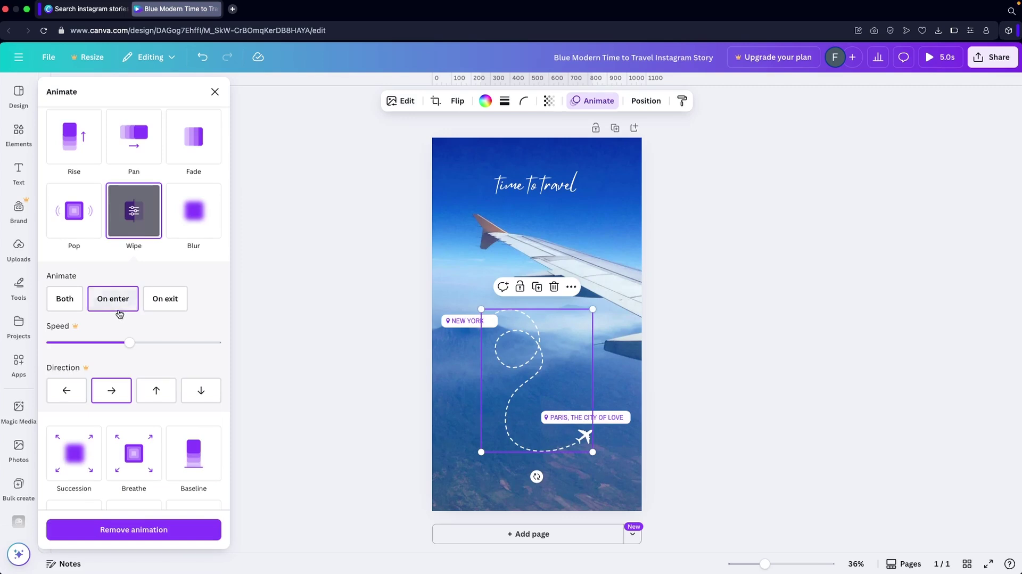
{"action": "scroll", "coordinate": [124, 275], "scroll_direction": "down", "scroll_amount": 2}
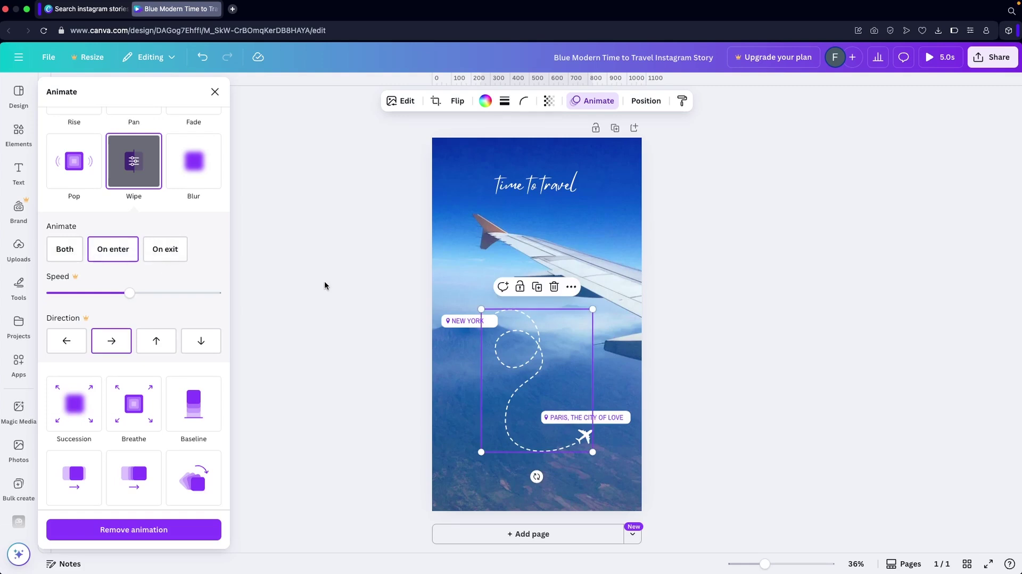
{"action": "key", "text": "Escape"}
Search the Elements library for 'plane' and show all plane graphics.
{"action": "left_click", "coordinate": [19, 133]}
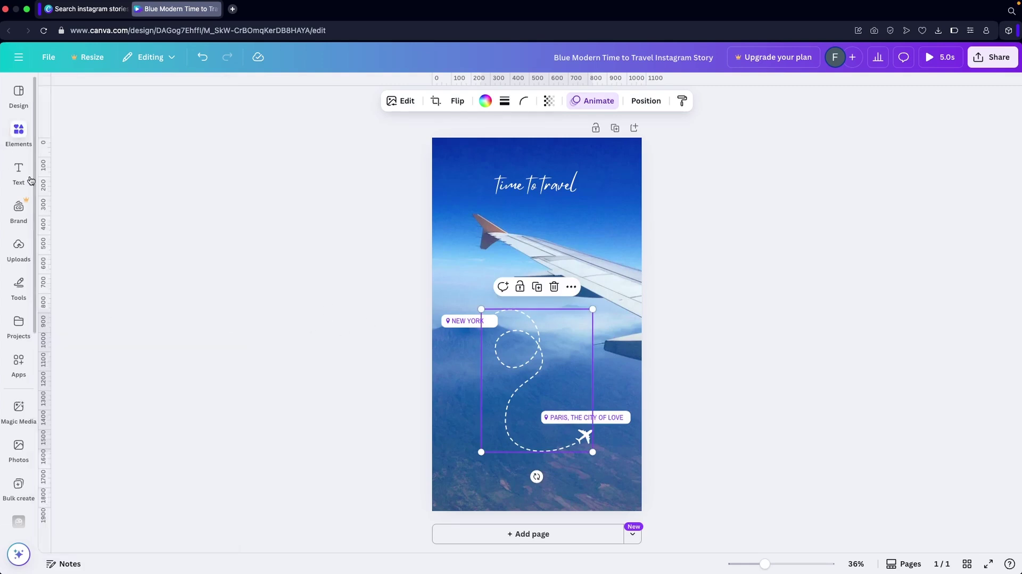
{"action": "key", "text": "Escape"}
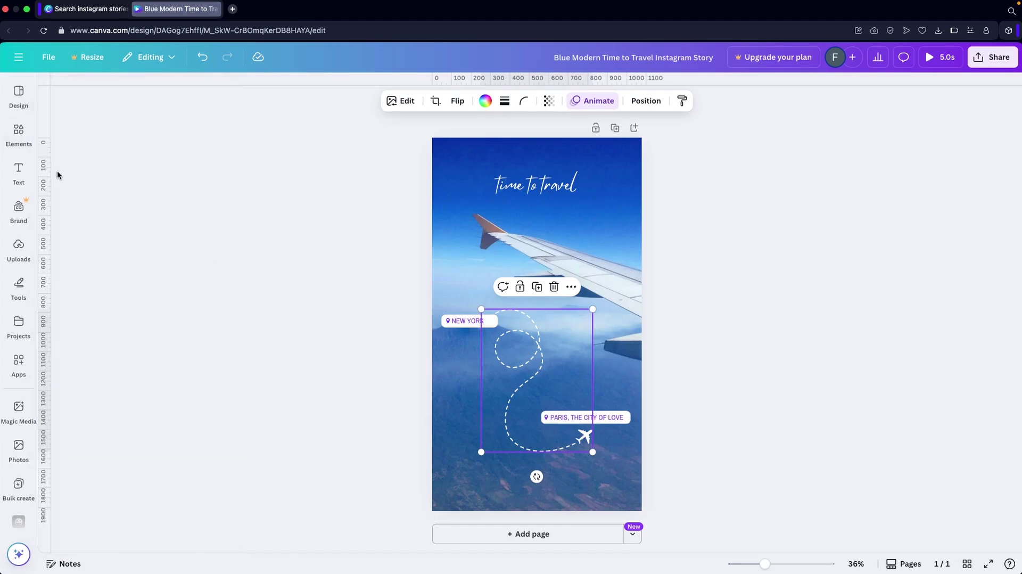
{"action": "left_click", "coordinate": [19, 133]}
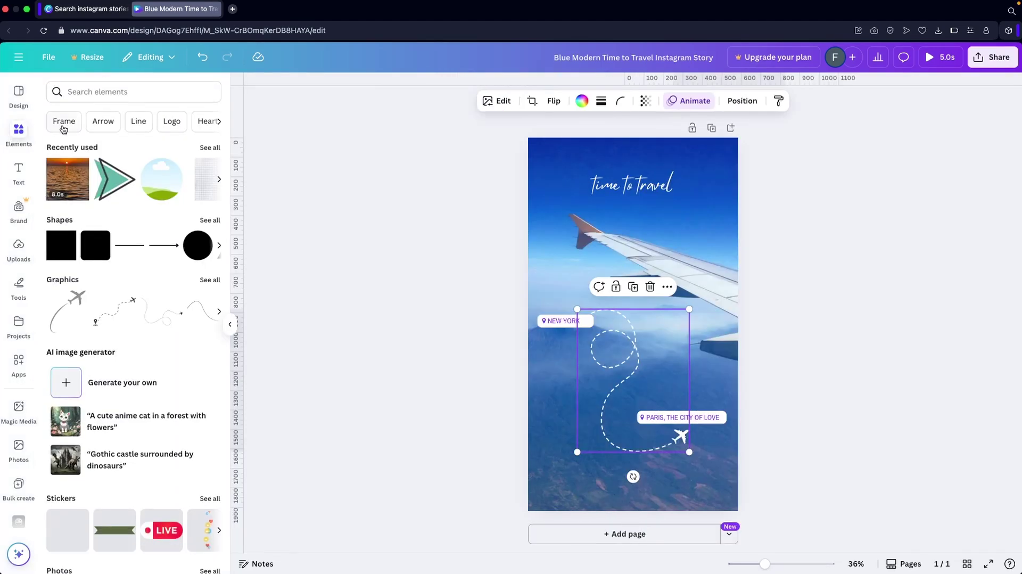
{"action": "left_click", "coordinate": [97, 95]}
{"action": "type", "text": "plane"}
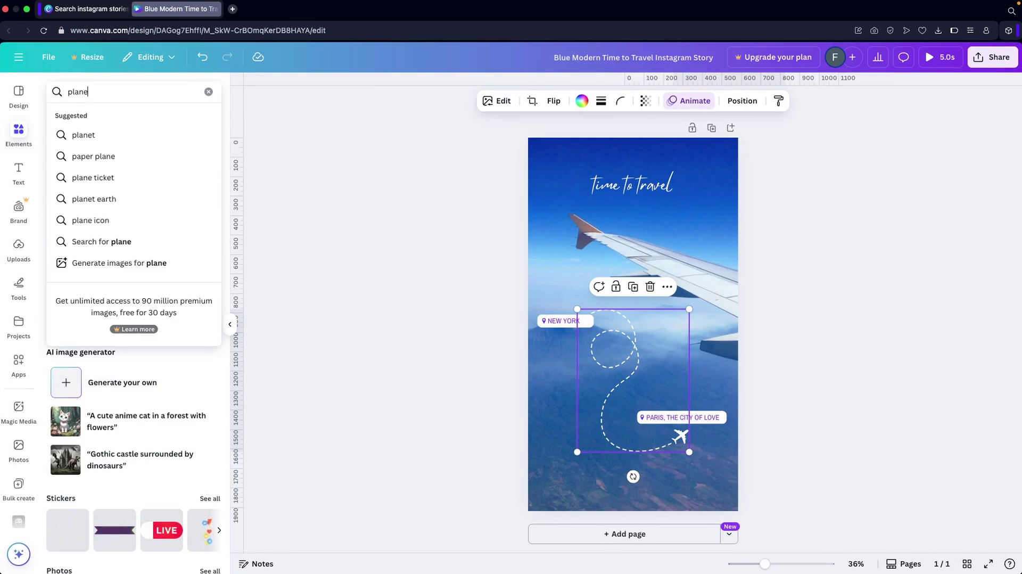
{"action": "key", "text": "Return"}
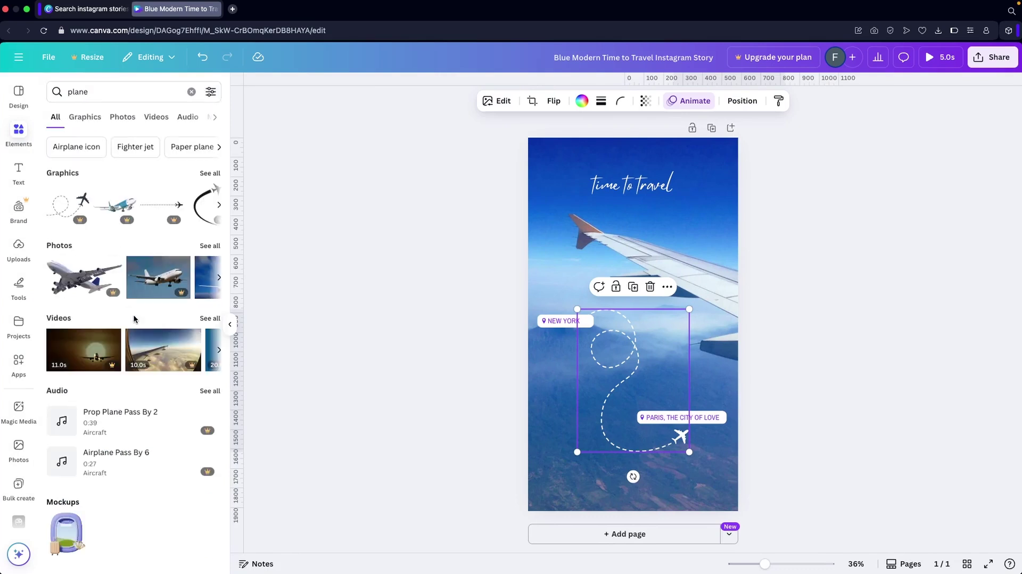
{"action": "left_click", "coordinate": [208, 175]}
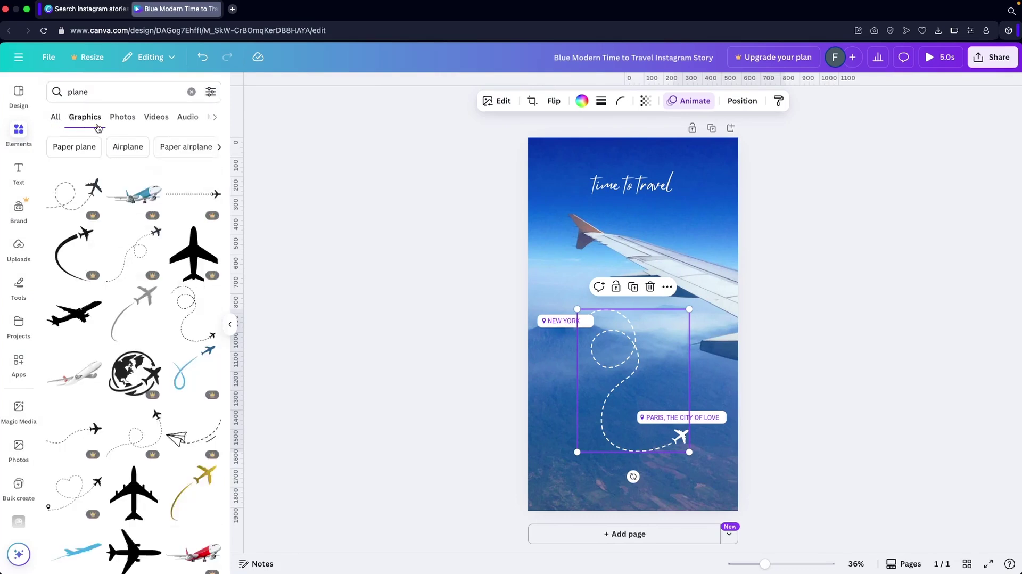
Refine the search to 'animated plane' and delete the dashed flight-path graphic.
{"action": "left_click", "coordinate": [83, 92]}
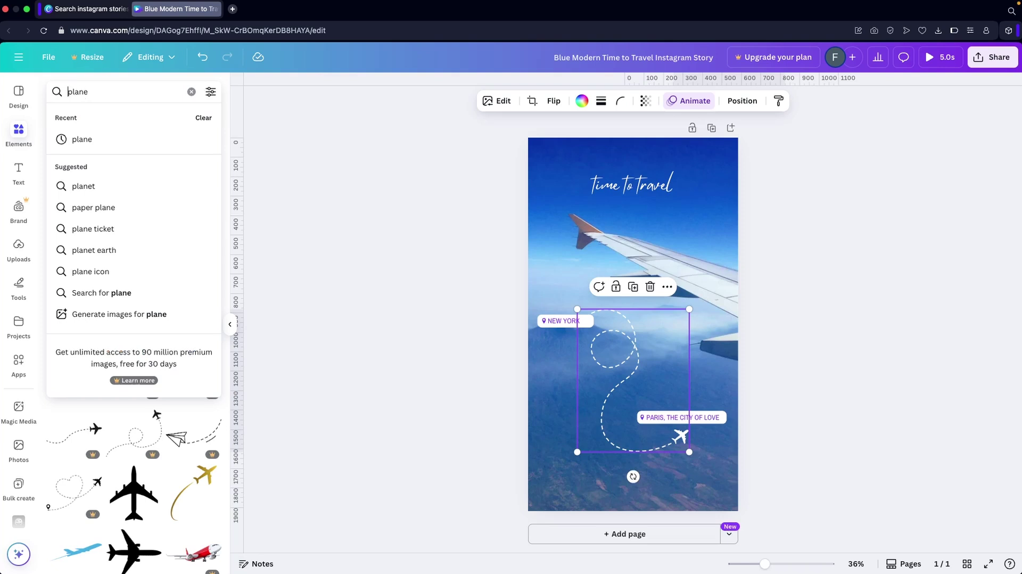
{"action": "type", "text": "an"}
{"action": "type", "text": "imate"}
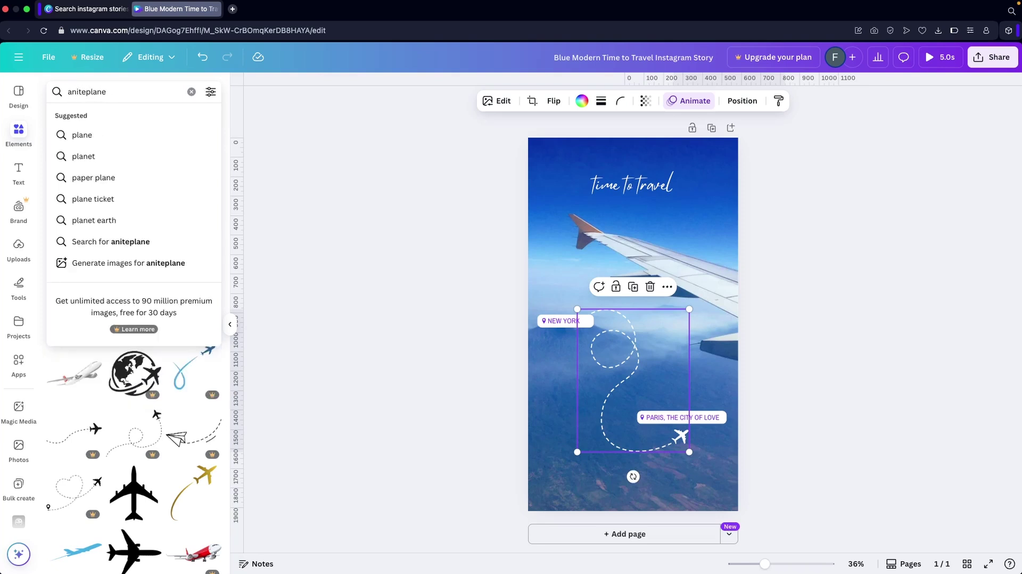
{"action": "type", "text": "d"}
{"action": "key", "text": "Return"}
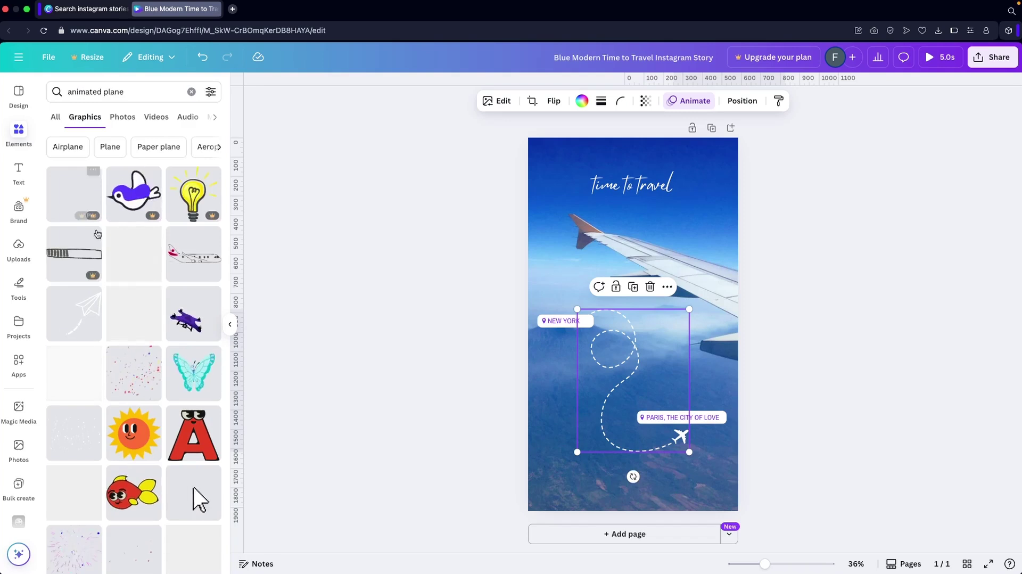
{"action": "scroll", "coordinate": [106, 298], "scroll_direction": "down", "scroll_amount": 1}
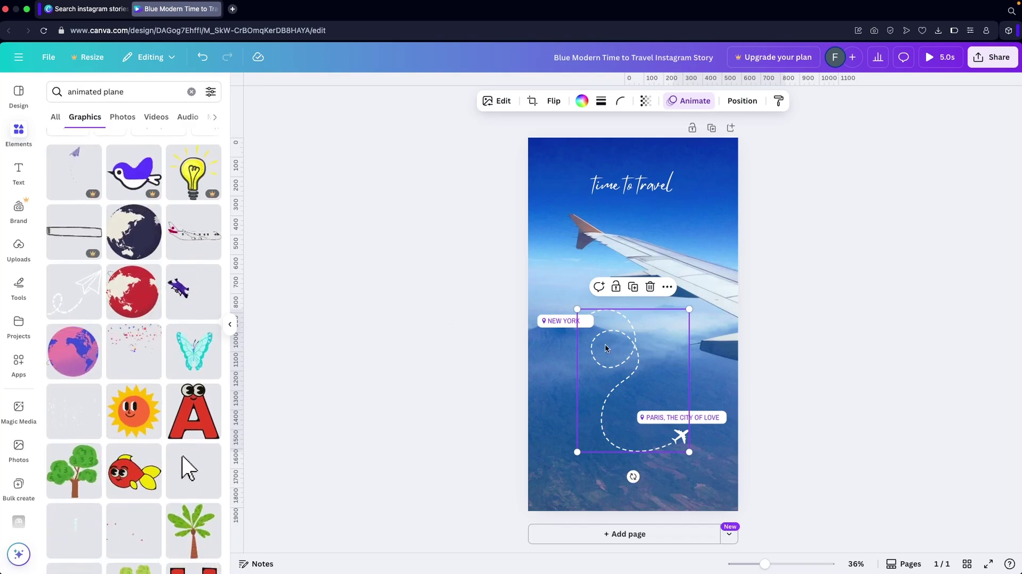
{"action": "key", "text": "Delete"}
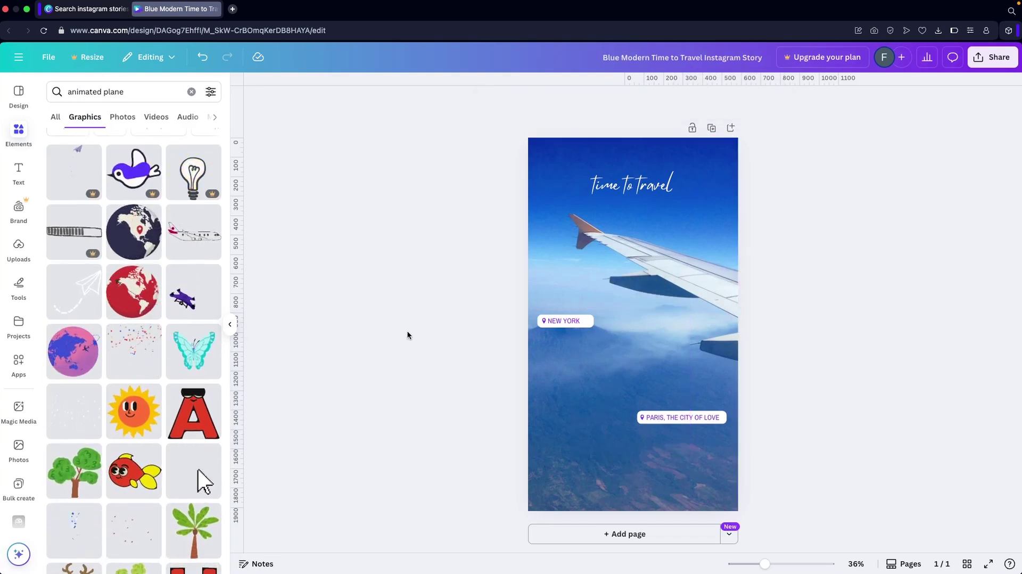
Add the dashed paper-plane graphic, shrink it and position it on the page.
{"action": "scroll", "coordinate": [133, 319], "scroll_direction": "down", "scroll_amount": 2}
{"action": "left_click", "coordinate": [74, 241]}
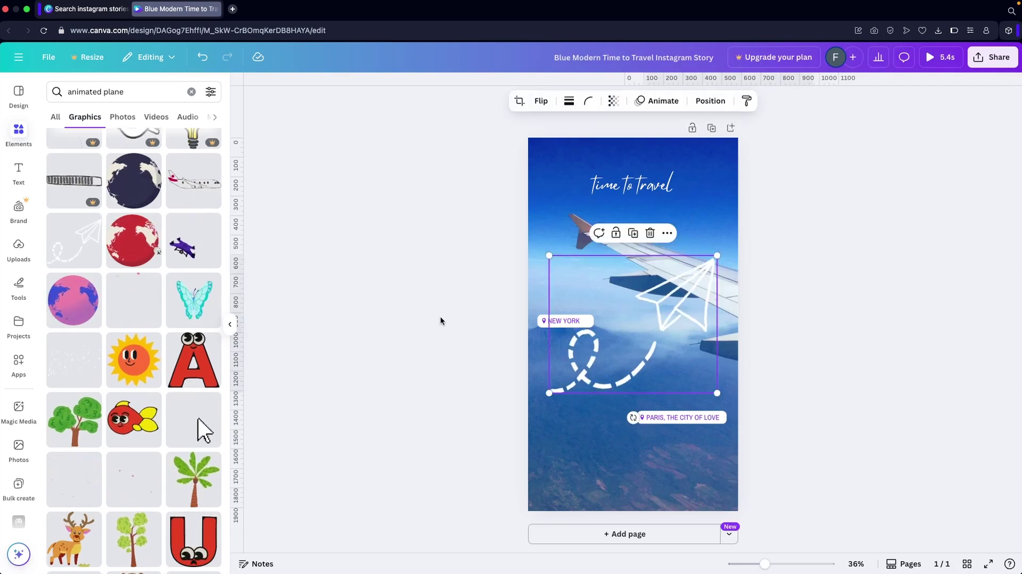
{"action": "left_click_drag", "start_coordinate": [650, 331], "coordinate": [652, 409]}
{"action": "left_click_drag", "start_coordinate": [552, 334], "coordinate": [573, 362]}
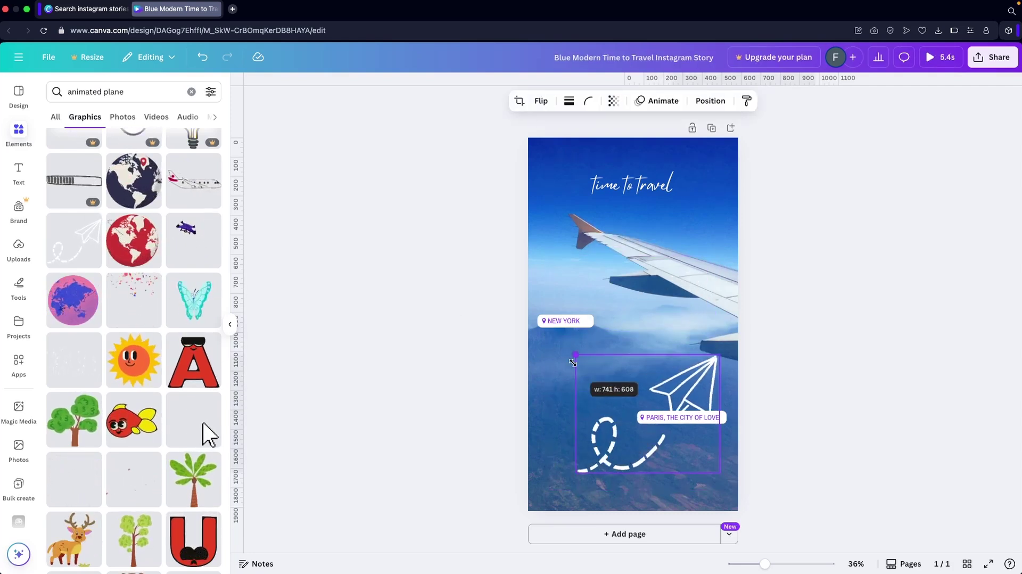
{"action": "left_click_drag", "start_coordinate": [702, 387], "coordinate": [688, 359]}
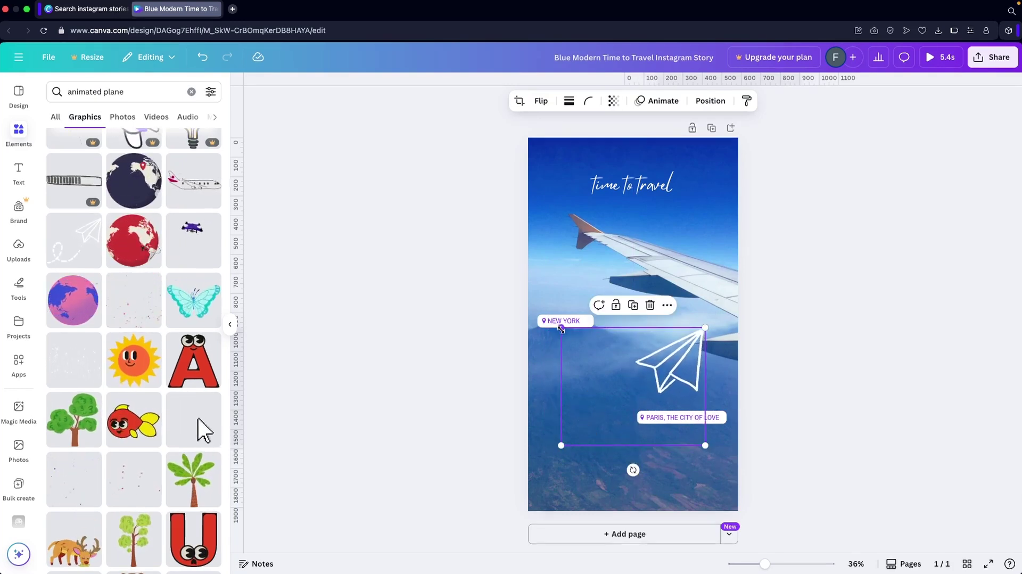
{"action": "left_click_drag", "start_coordinate": [561, 329], "coordinate": [610, 369]}
{"action": "left_click_drag", "start_coordinate": [684, 388], "coordinate": [654, 356]}
Move the NEW YORK label group to the lower left.
{"action": "left_click", "coordinate": [558, 321]}
{"action": "left_click_drag", "start_coordinate": [558, 320], "coordinate": [555, 347]}
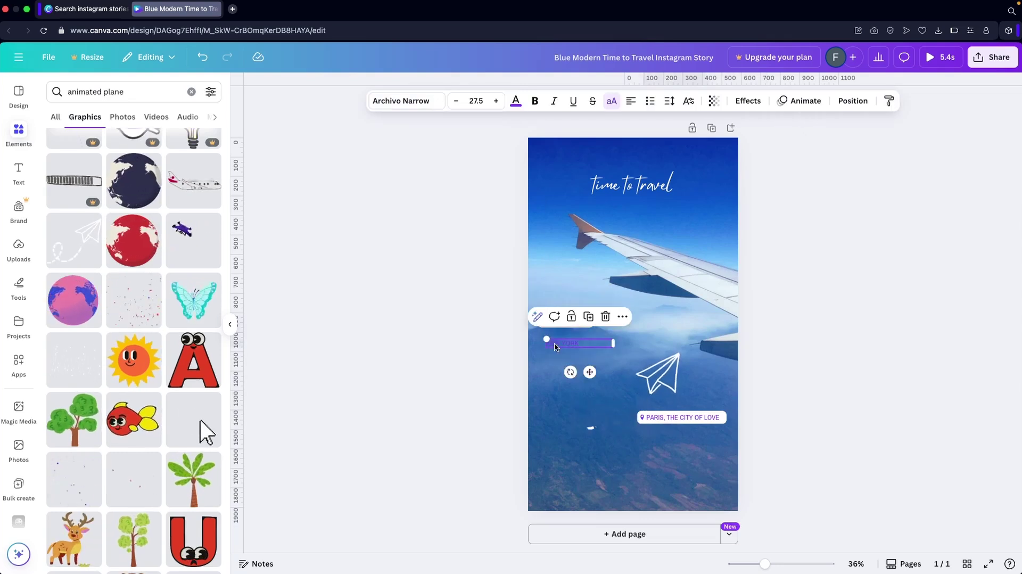
{"action": "key", "text": "ctrl+z"}
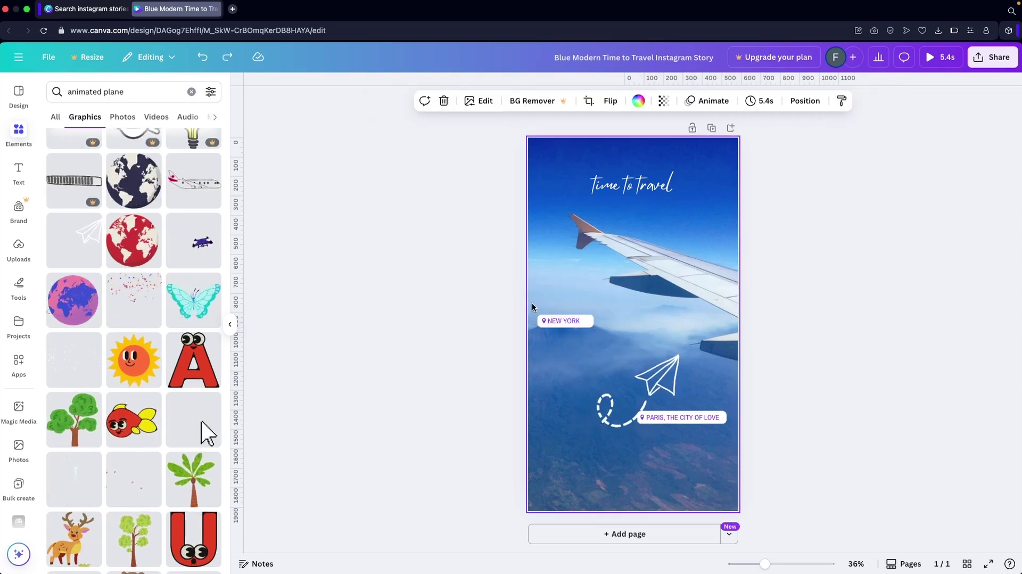
{"action": "left_click", "coordinate": [591, 323]}
{"action": "left_click_drag", "start_coordinate": [591, 324], "coordinate": [583, 434]}
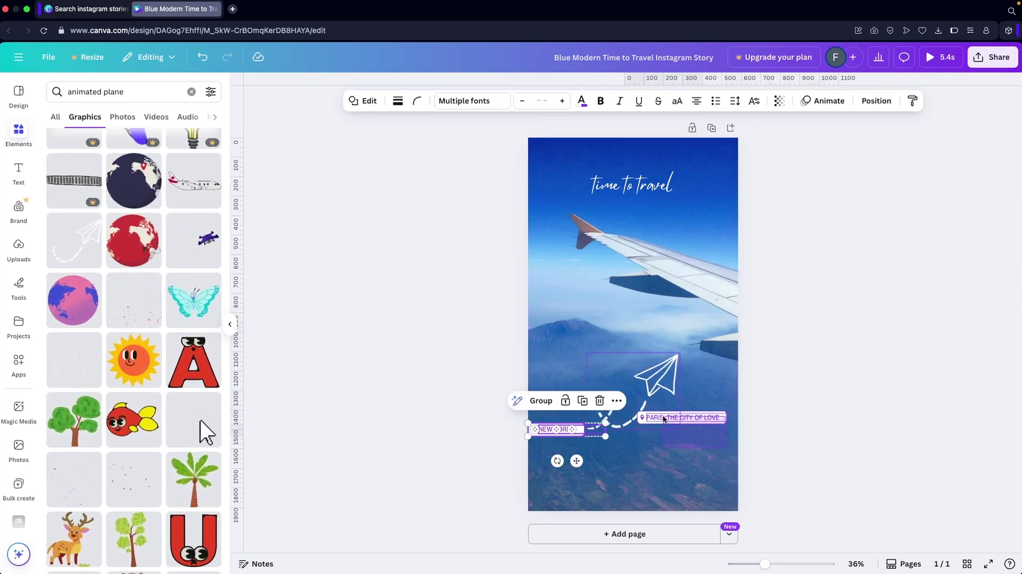
{"action": "left_click", "coordinate": [665, 421]}
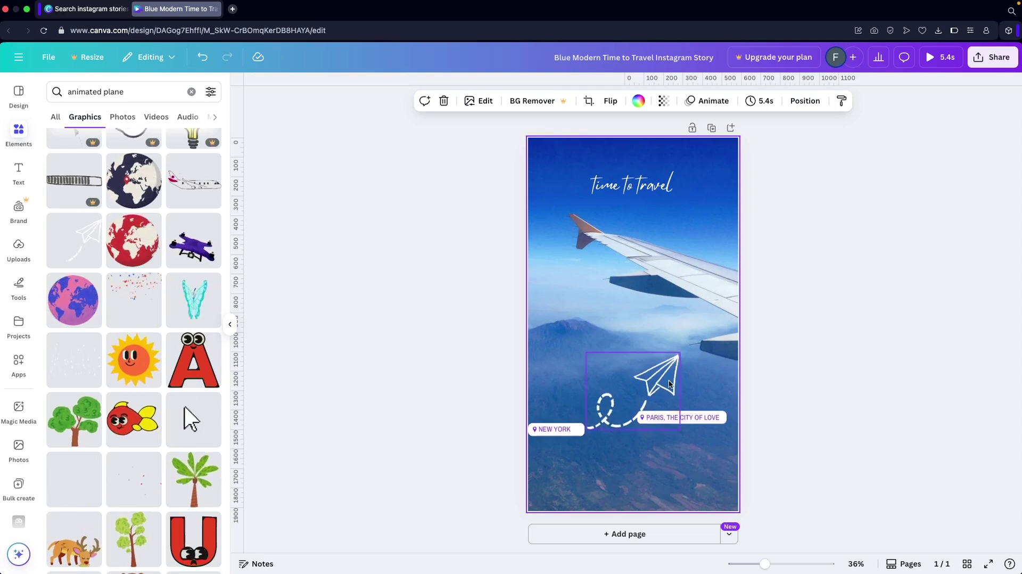
Raise the PARIS, THE CITY OF LOVE label and place the paper plane below it.
{"action": "left_click_drag", "start_coordinate": [669, 383], "coordinate": [625, 293]}
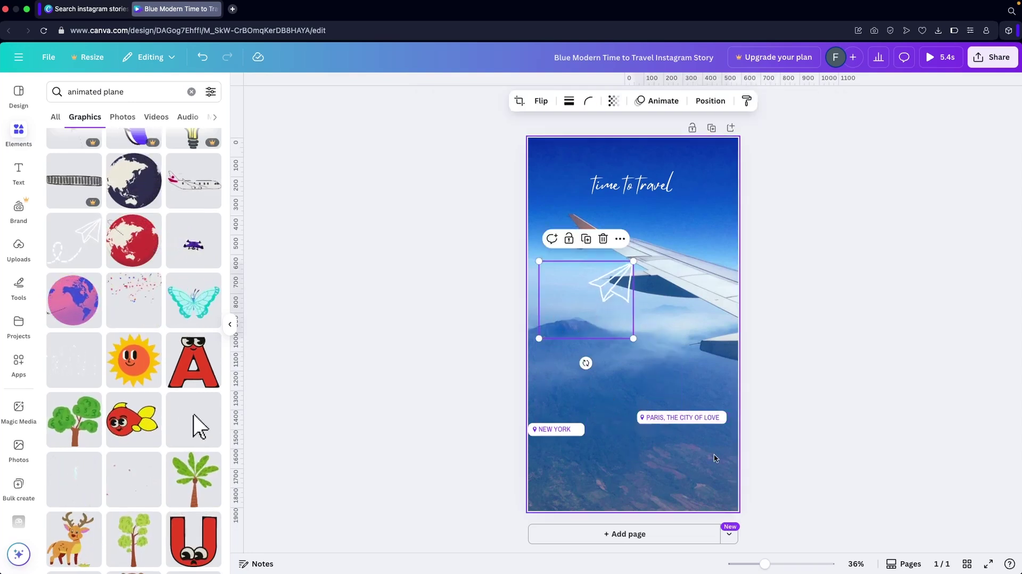
{"action": "left_click", "coordinate": [687, 417]}
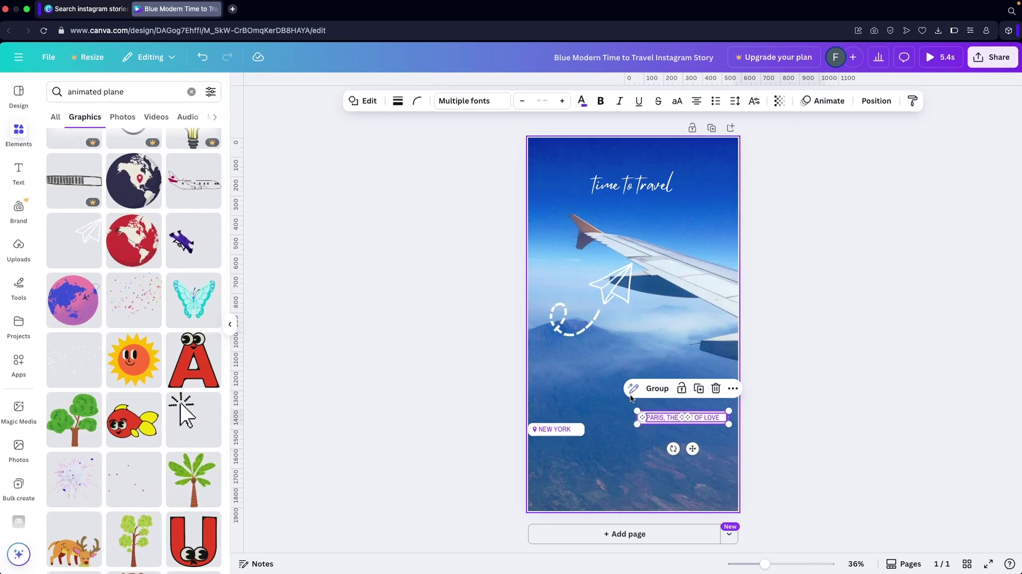
{"action": "left_click_drag", "start_coordinate": [665, 418], "coordinate": [667, 332]}
{"action": "left_click_drag", "start_coordinate": [612, 296], "coordinate": [661, 379]}
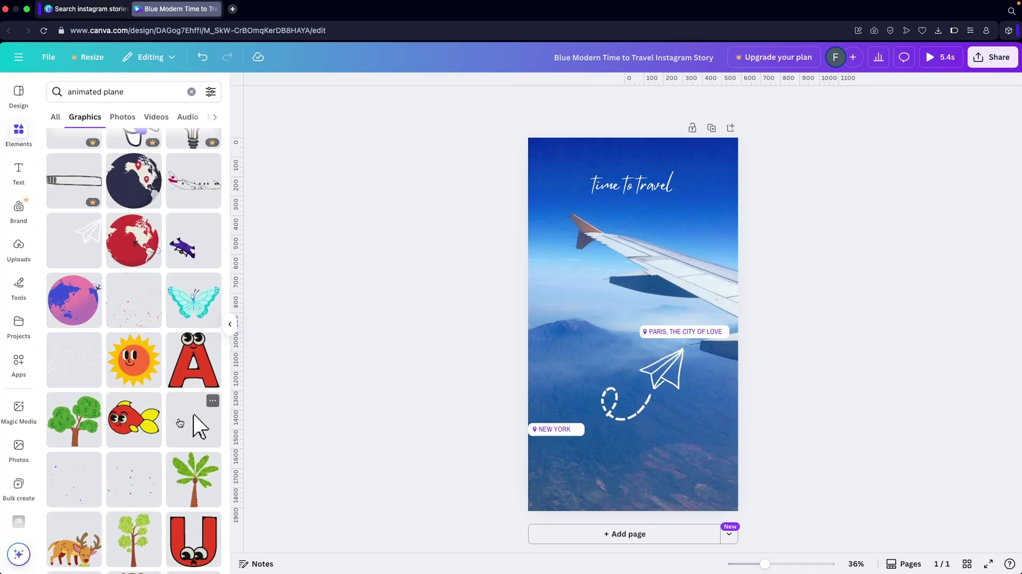
Add the green globe graphic and place it over the plane wing below the title.
{"action": "scroll", "coordinate": [180, 423], "scroll_direction": "down", "scroll_amount": 10}
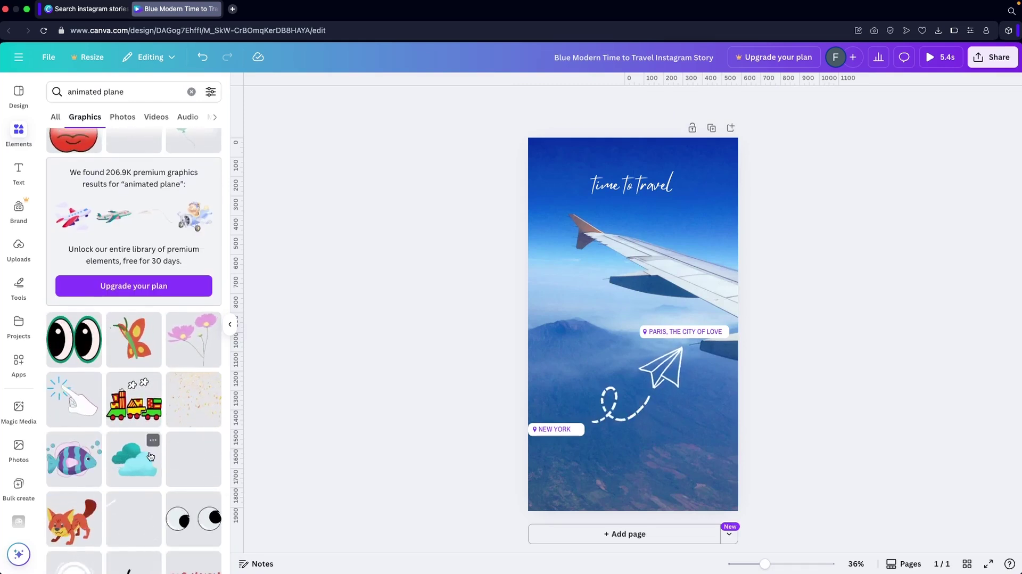
{"action": "scroll", "coordinate": [151, 456], "scroll_direction": "down", "scroll_amount": 3}
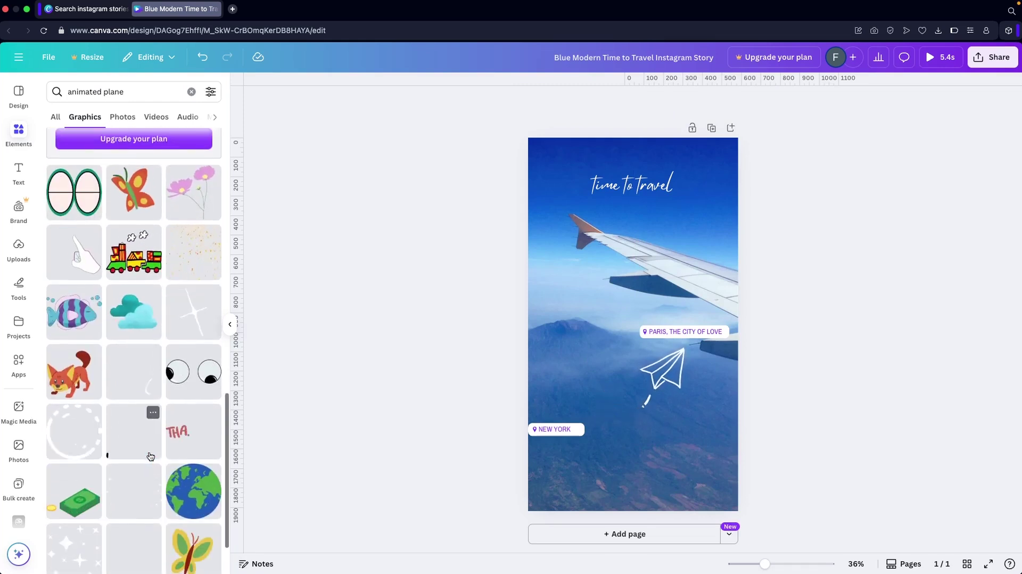
{"action": "left_click", "coordinate": [183, 486]}
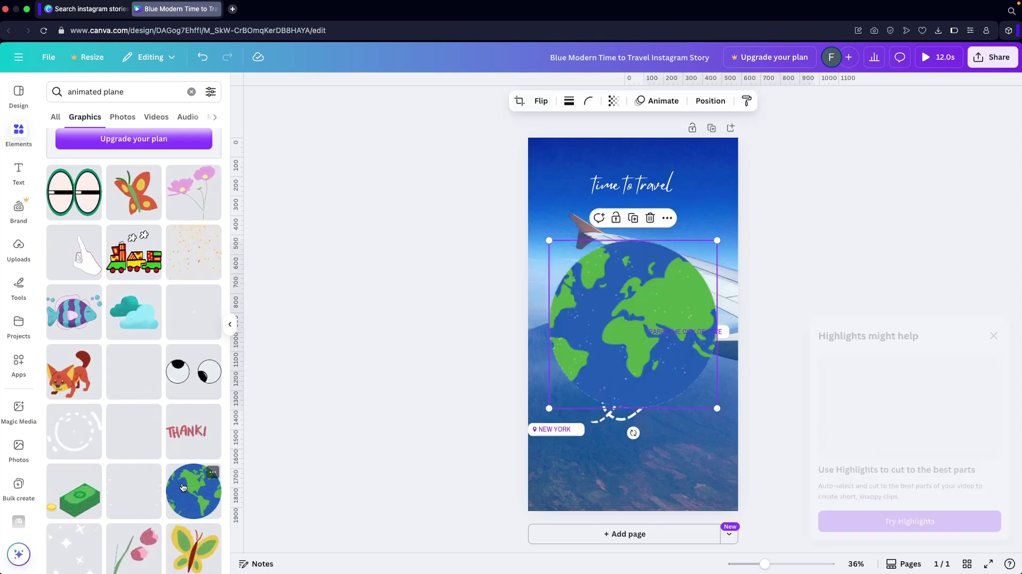
{"action": "left_click_drag", "start_coordinate": [553, 248], "coordinate": [669, 241]}
{"action": "left_click_drag", "start_coordinate": [708, 268], "coordinate": [645, 231]}
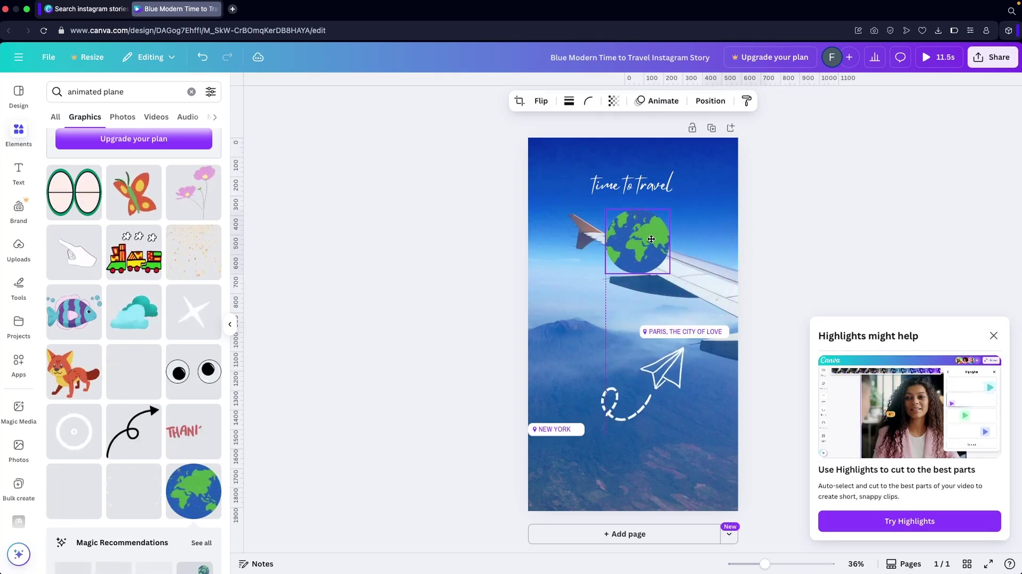
{"action": "left_click", "coordinate": [993, 335]}
{"action": "left_click", "coordinate": [447, 283]}
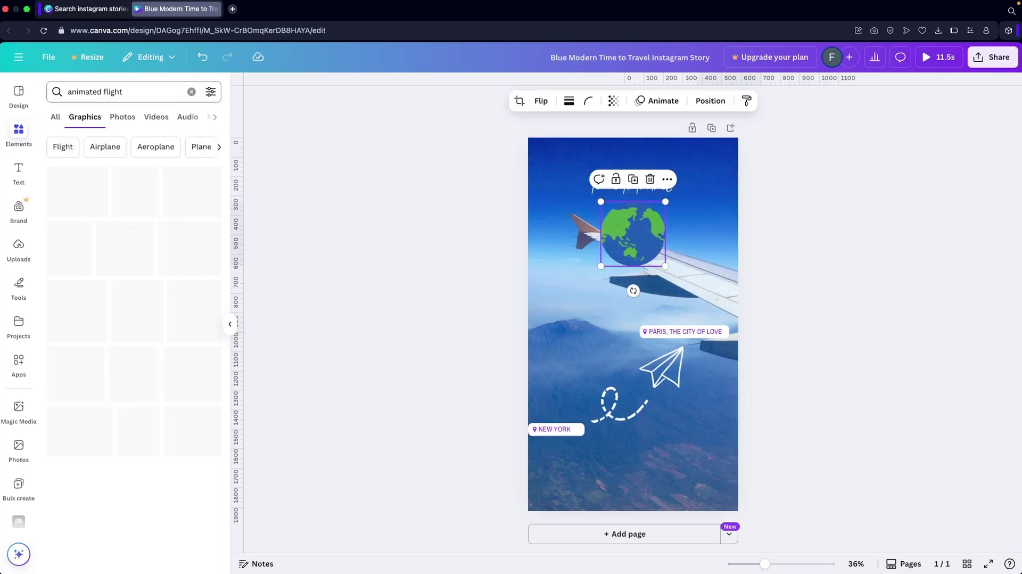
{"action": "scroll", "coordinate": [71, 384], "scroll_direction": "down", "scroll_amount": 3}
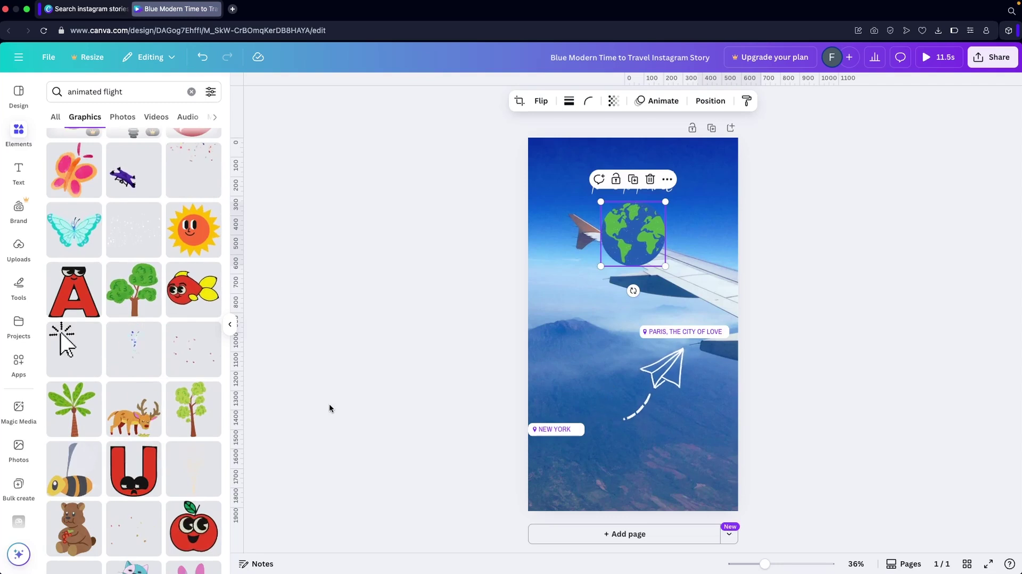
{"action": "left_click", "coordinate": [542, 332]}
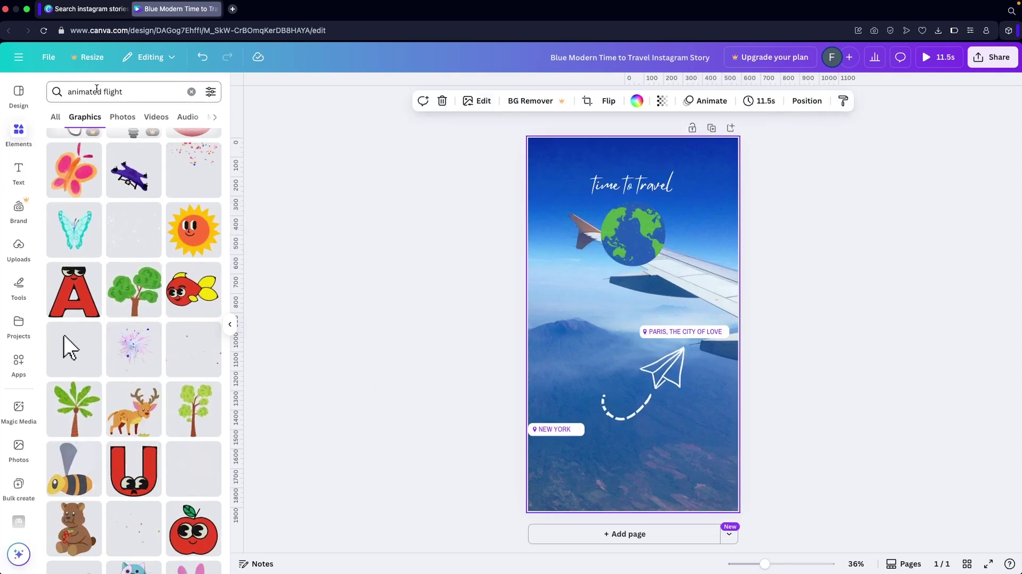
Search Elements photos for 'travel'.
{"action": "left_click", "coordinate": [97, 92]}
{"action": "triple_click", "coordinate": [96, 92]}
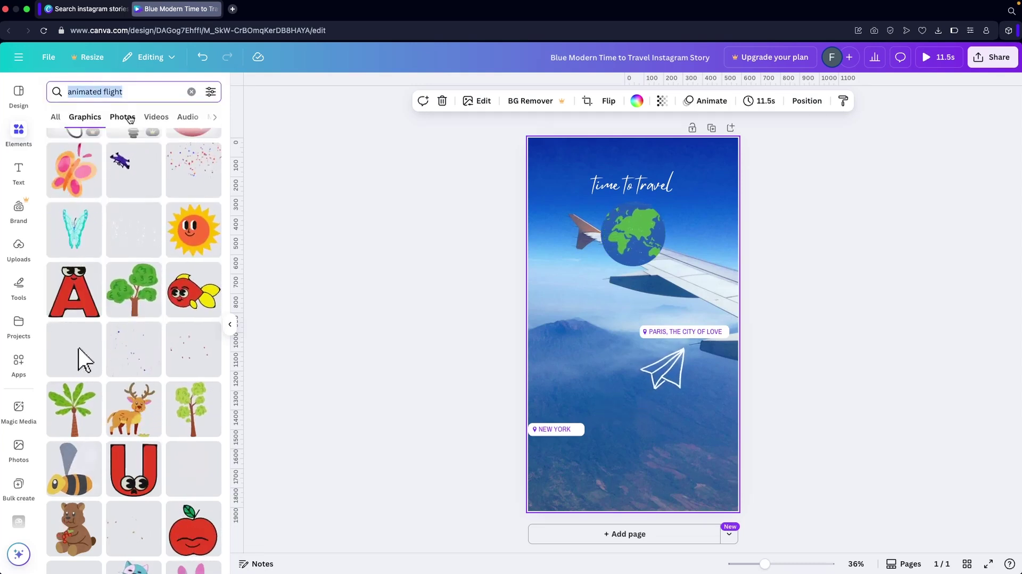
{"action": "left_click", "coordinate": [128, 117]}
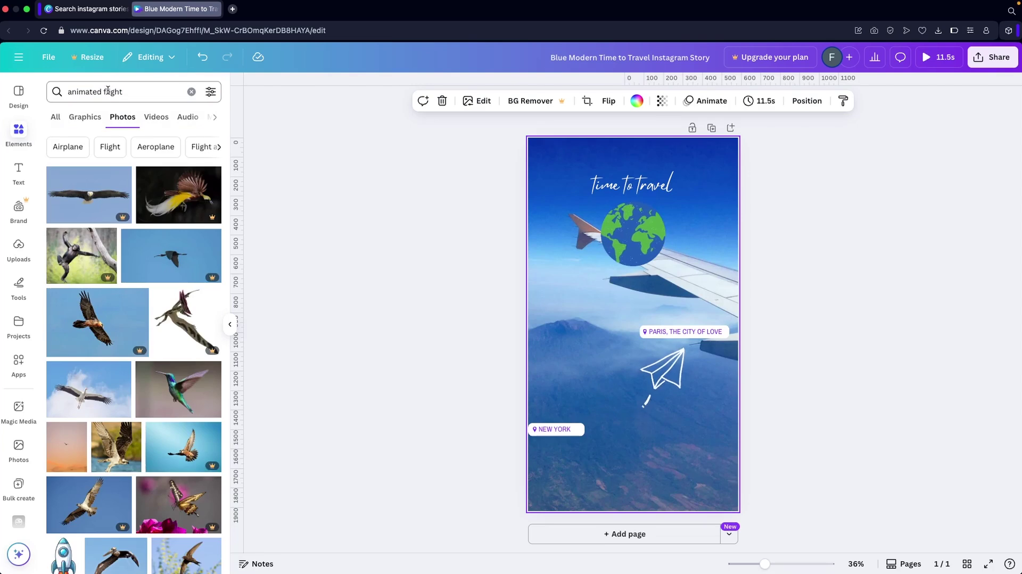
{"action": "left_click", "coordinate": [135, 92]}
{"action": "type", "text": "tra"}
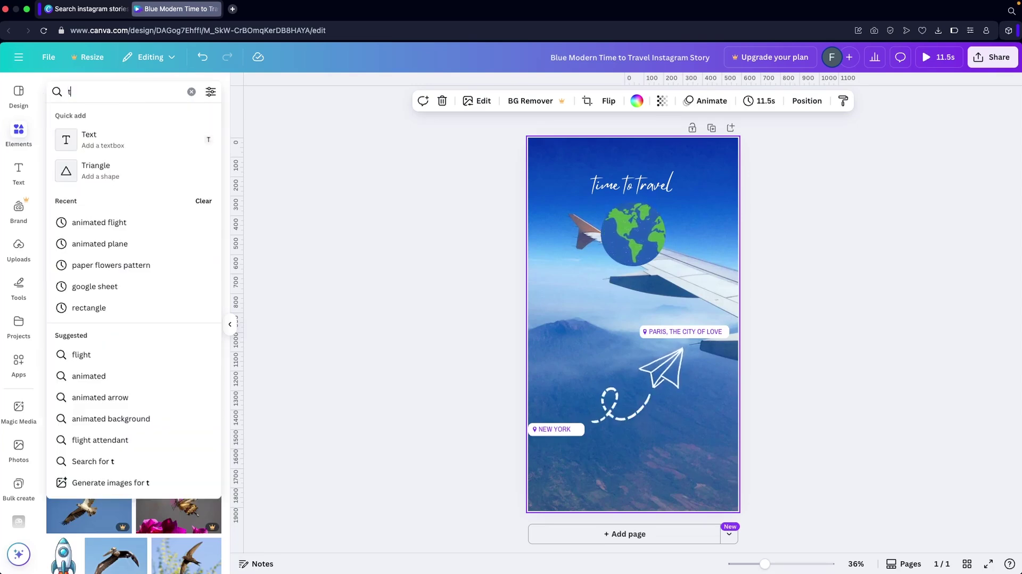
{"action": "type", "text": "vel"}
{"action": "key", "text": "Return"}
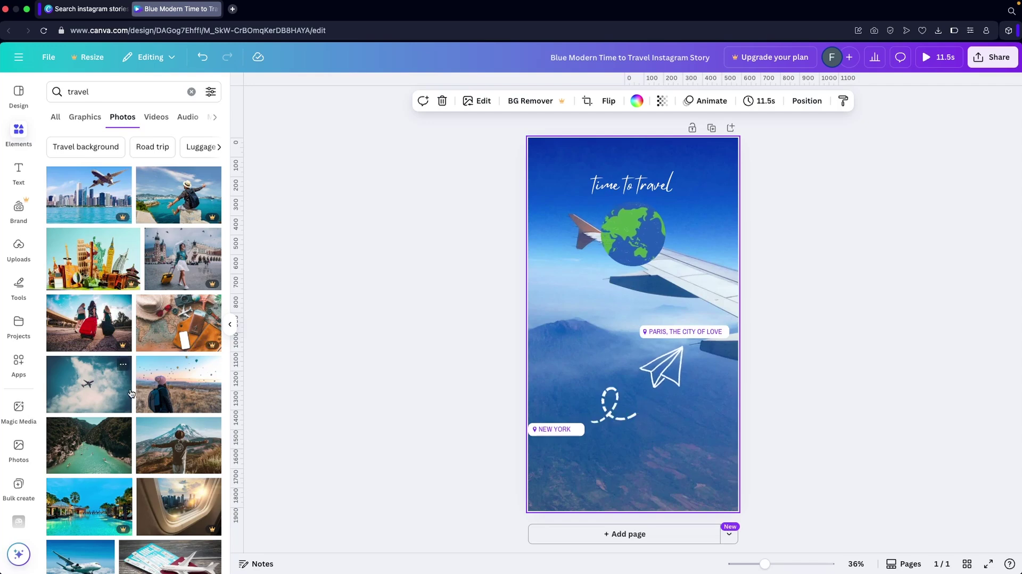
Replace the story background with the airplane-window aerial city photo.
{"action": "scroll", "coordinate": [133, 373], "scroll_direction": "down", "scroll_amount": 3}
{"action": "scroll", "coordinate": [131, 393], "scroll_direction": "down", "scroll_amount": 4}
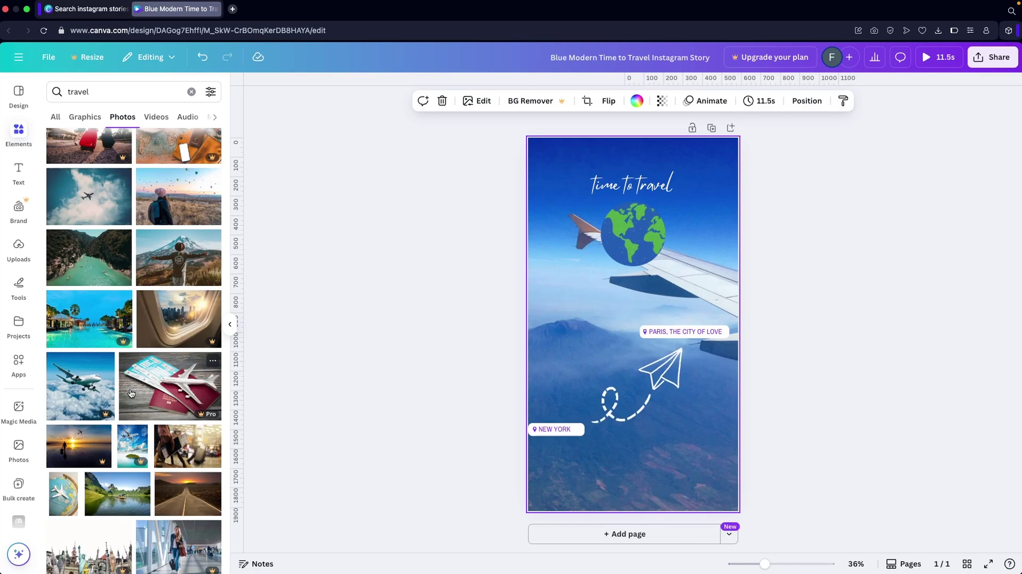
{"action": "scroll", "coordinate": [107, 449], "scroll_direction": "down", "scroll_amount": 5}
{"action": "scroll", "coordinate": [107, 449], "scroll_direction": "down", "scroll_amount": 15}
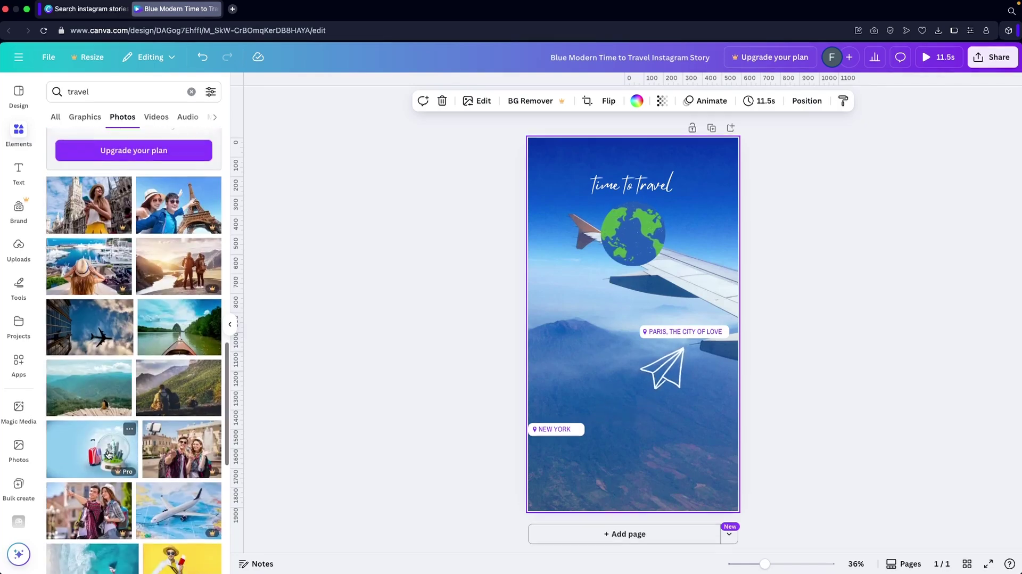
{"action": "scroll", "coordinate": [107, 454], "scroll_direction": "down", "scroll_amount": 8}
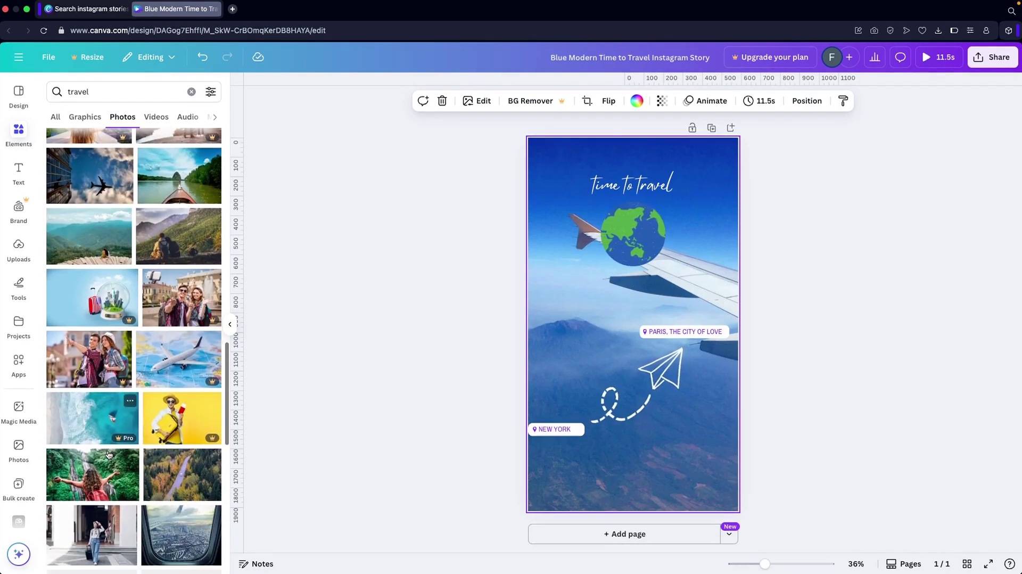
{"action": "left_click_drag", "start_coordinate": [165, 409], "coordinate": [538, 271]}
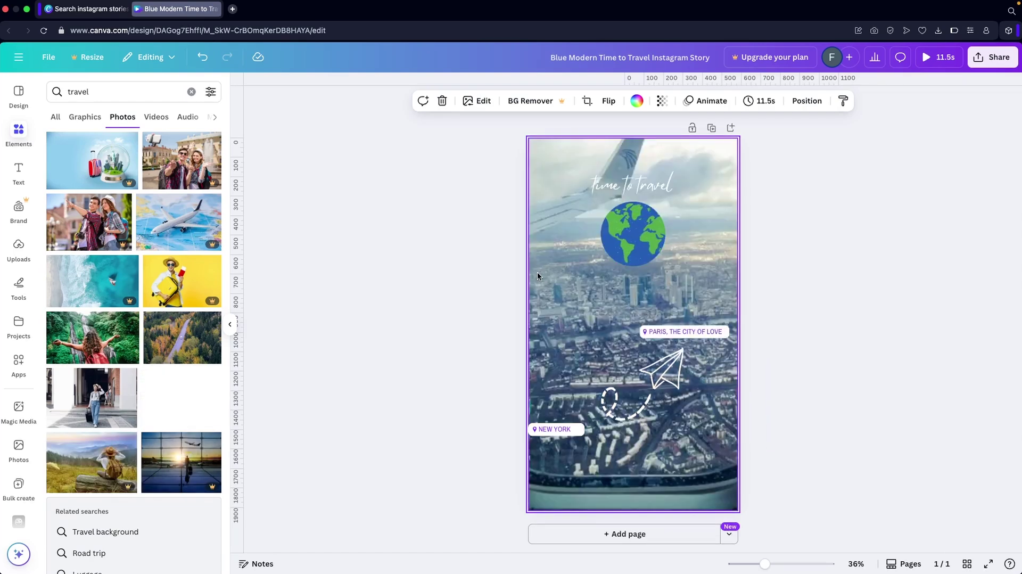
Change the 'time to travel' title to the purple document colour.
{"action": "left_click", "coordinate": [619, 187]}
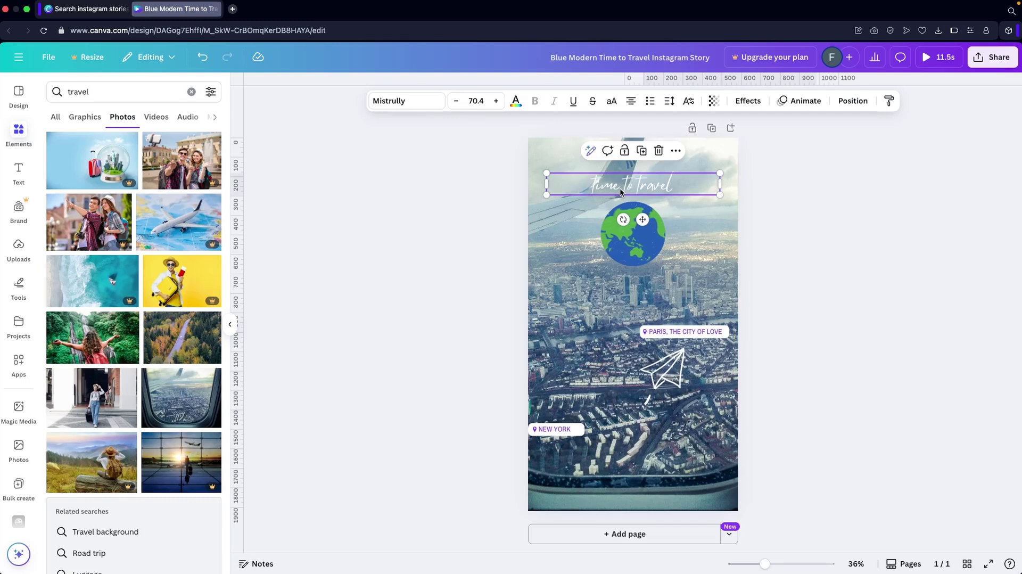
{"action": "left_click", "coordinate": [515, 101]}
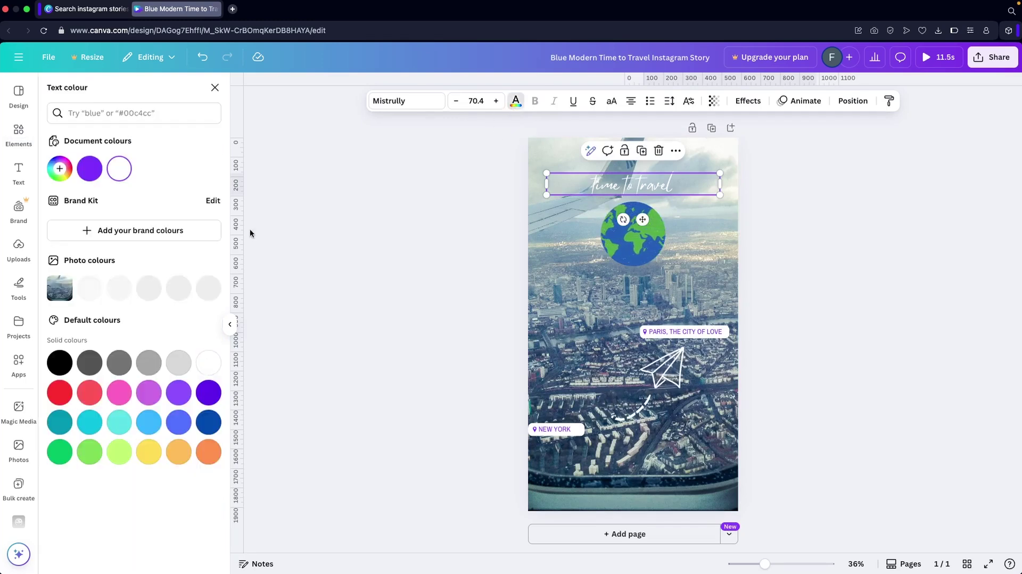
{"action": "left_click", "coordinate": [88, 170]}
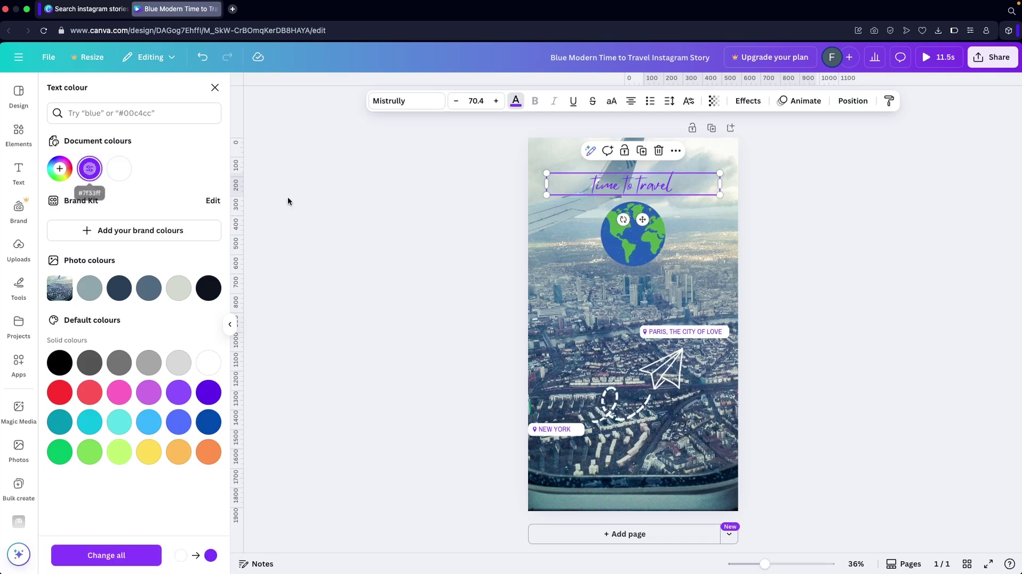
{"action": "key", "text": "Escape"}
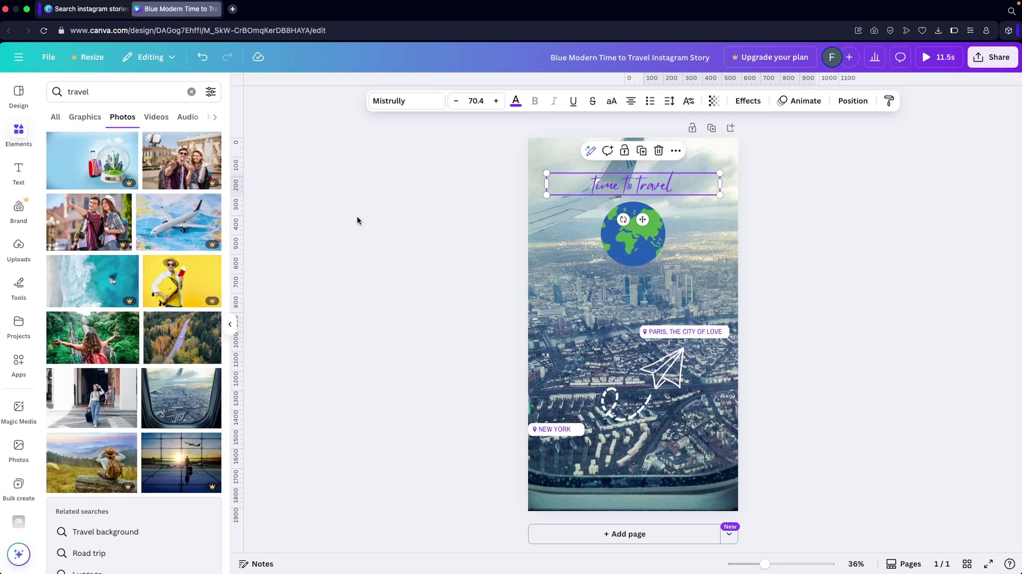
Apply the Lift effect at intensity 50 to the purple 'time to travel' title, after briefly trying Neon.
{"action": "left_click", "coordinate": [748, 104]}
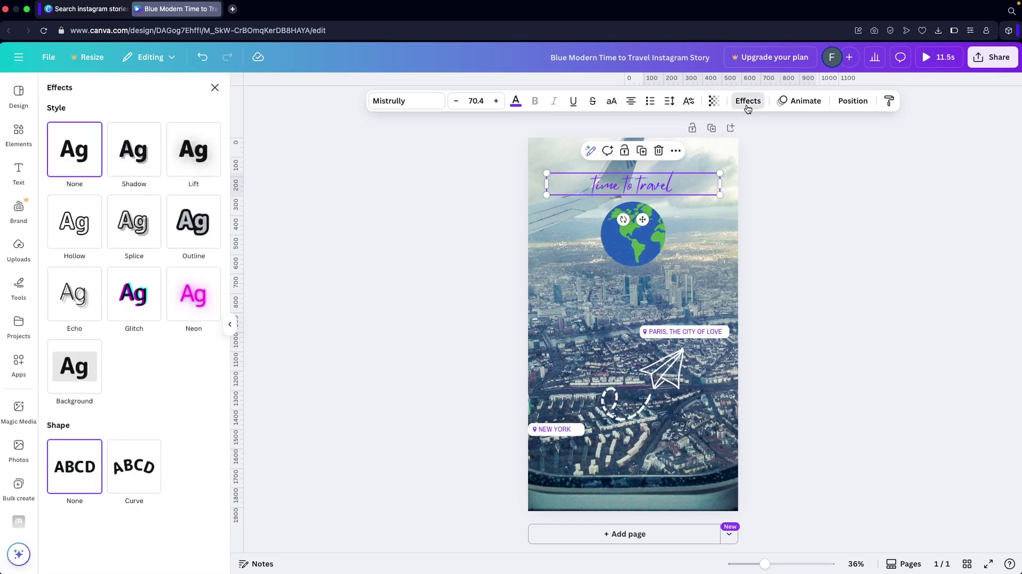
{"action": "left_click", "coordinate": [190, 154]}
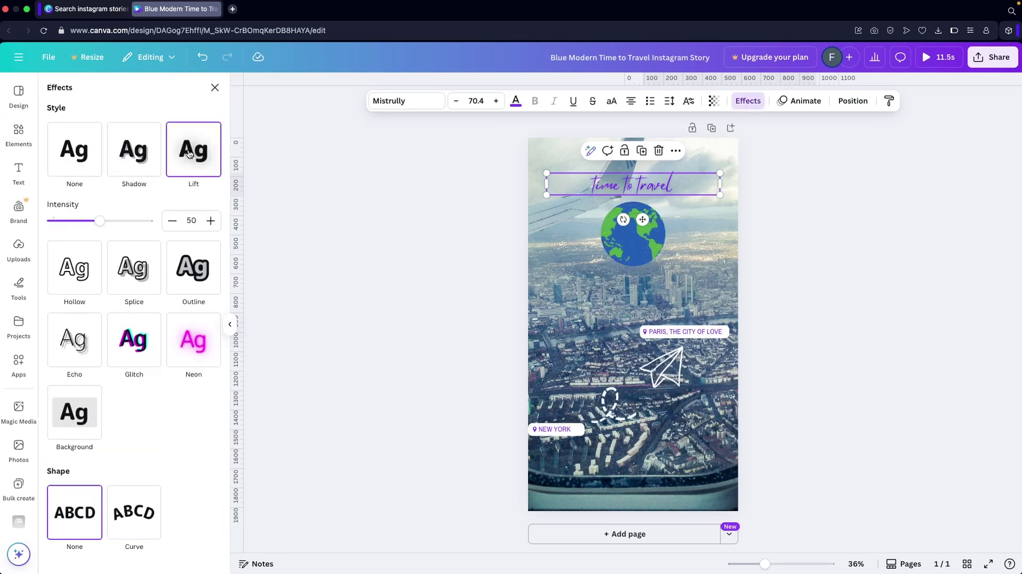
{"action": "left_click", "coordinate": [190, 349]}
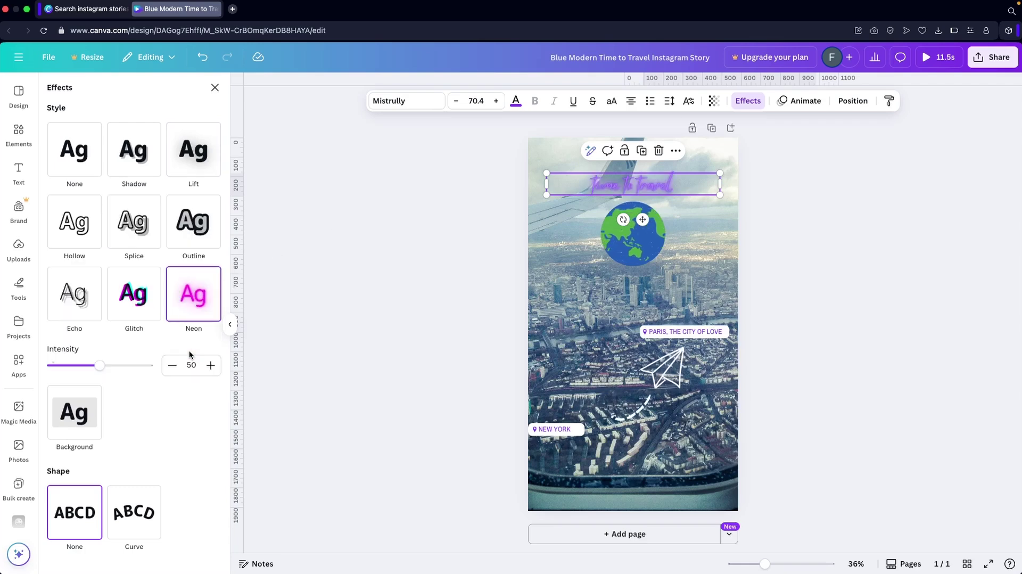
{"action": "left_click", "coordinate": [193, 175]}
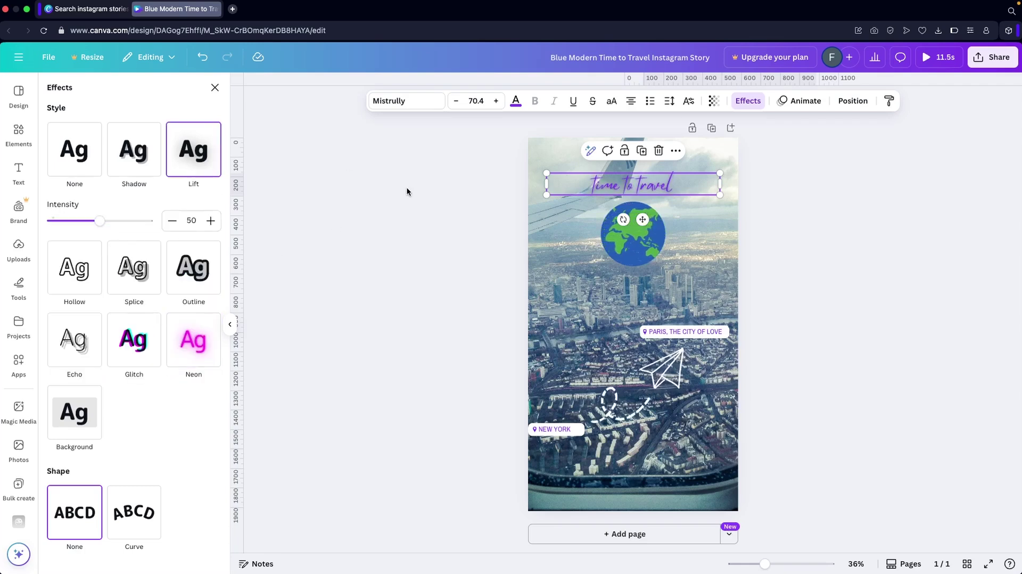
{"action": "key", "text": "Escape"}
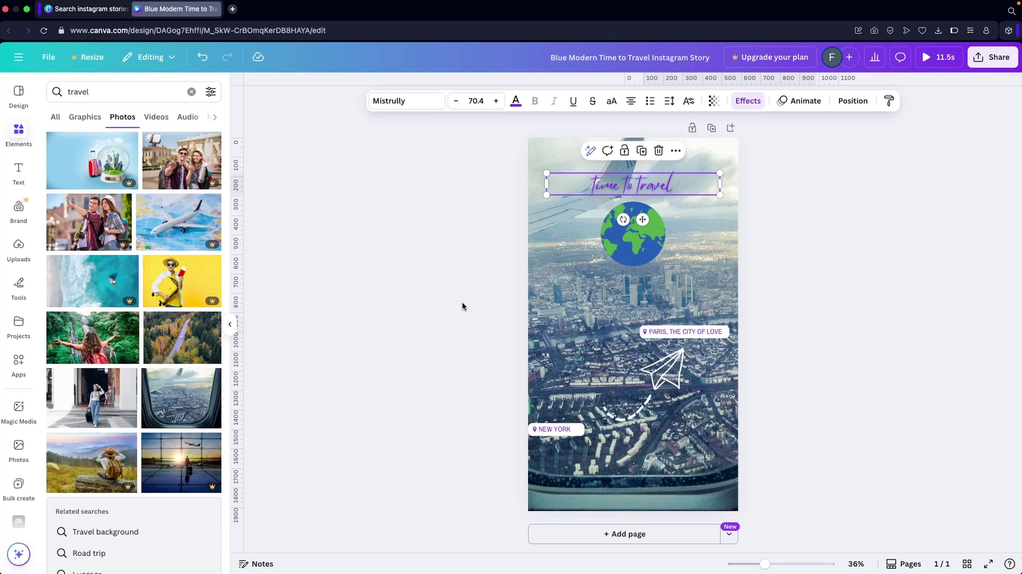
Play the 11.5 s travel story as a full-screen preview, then return to the editor.
{"action": "key", "text": "Escape"}
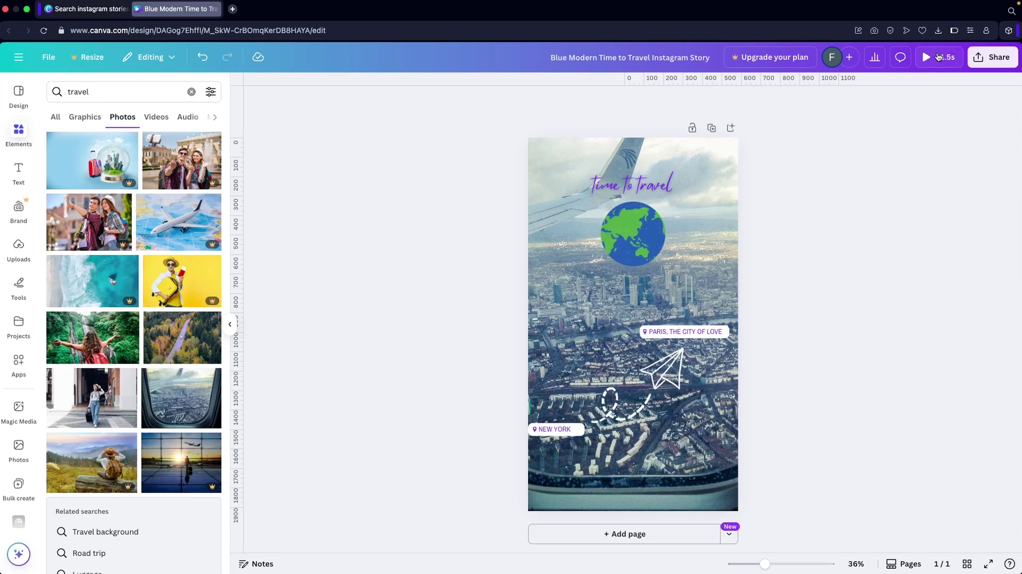
{"action": "left_click", "coordinate": [939, 56]}
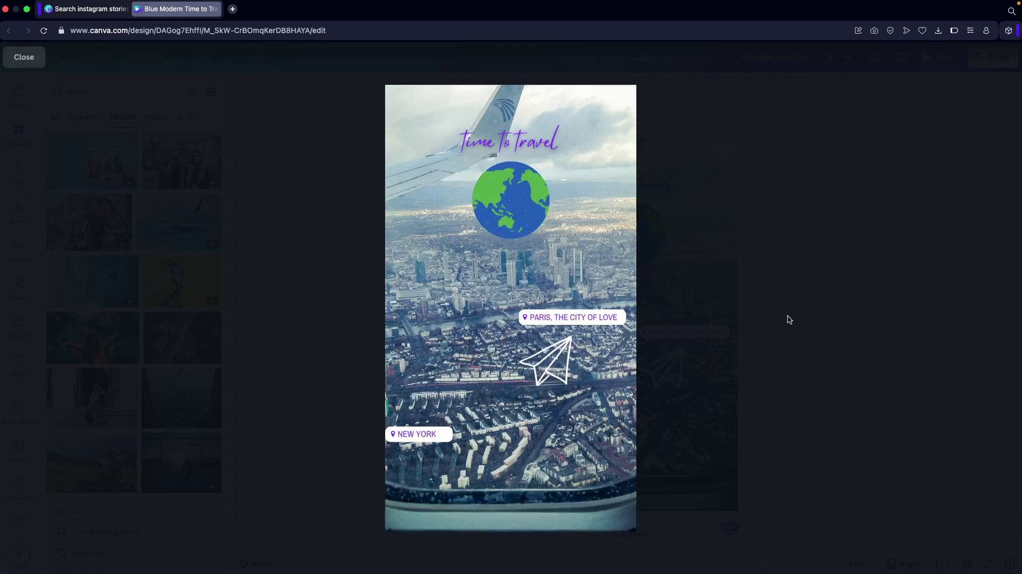
{"action": "key", "text": "Escape"}
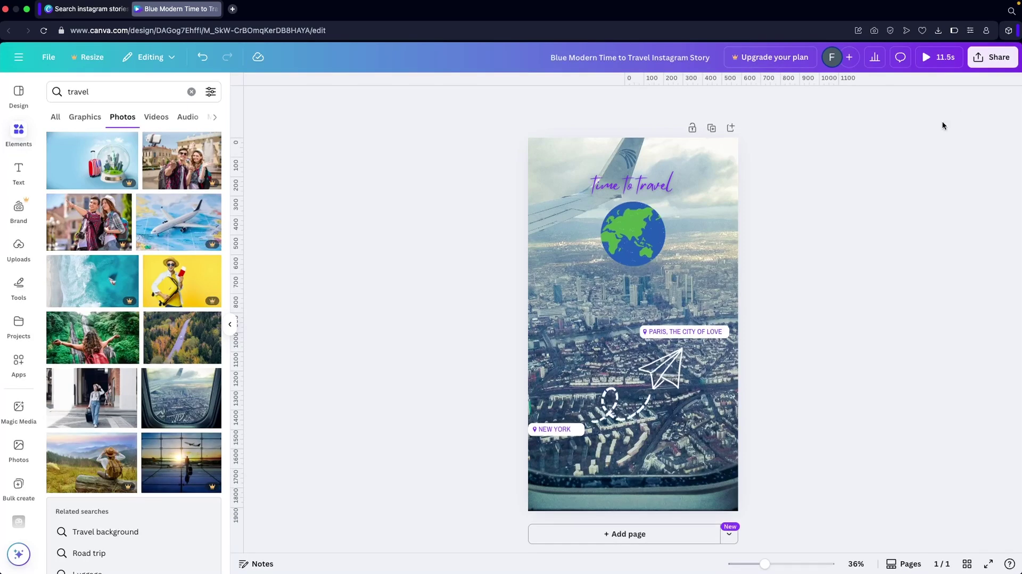
Download the travel story from the Share menu as an MP4 video at 1080p.
{"action": "left_click", "coordinate": [1000, 59]}
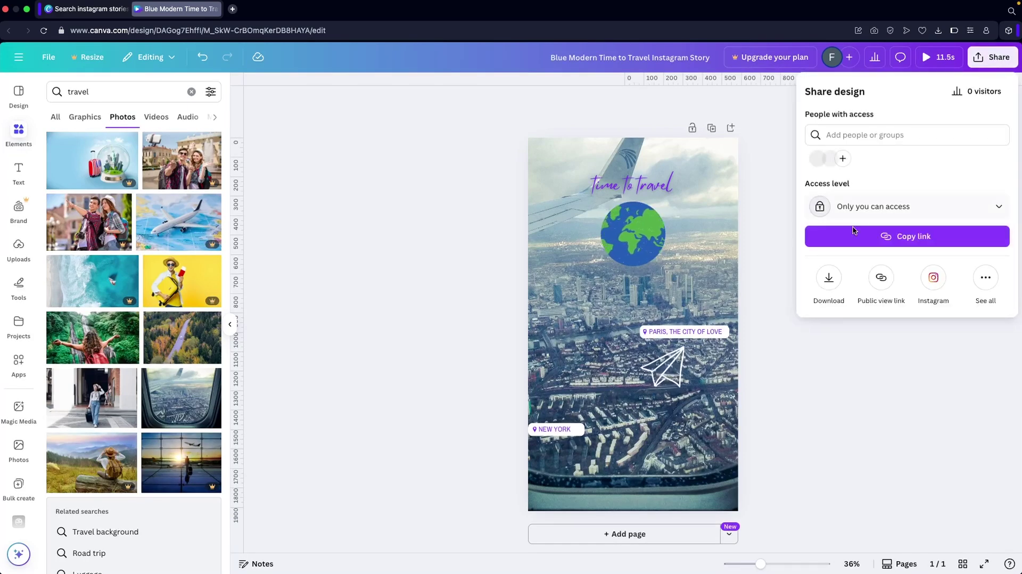
{"action": "left_click", "coordinate": [831, 277]}
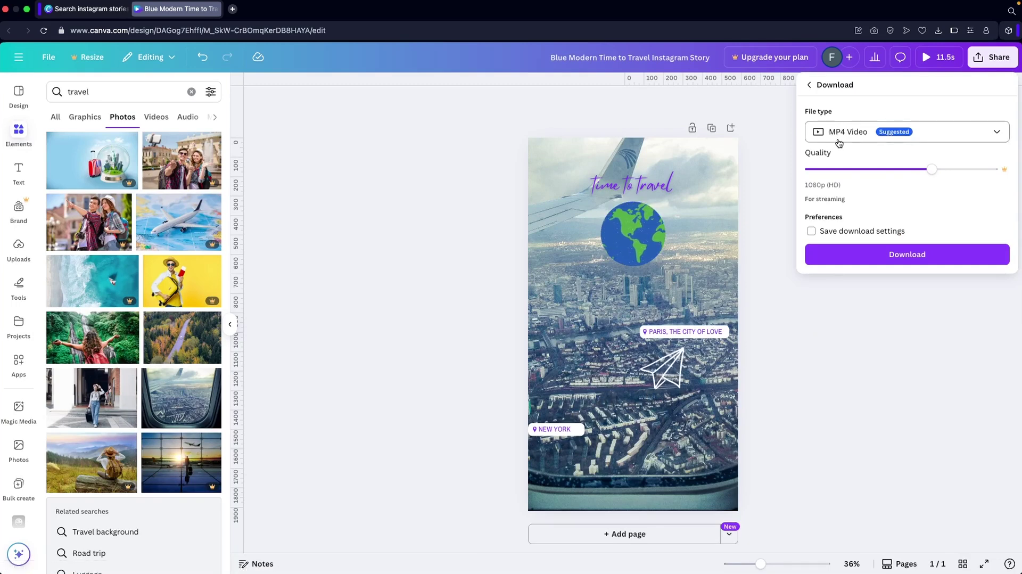
{"action": "left_click", "coordinate": [869, 390]}
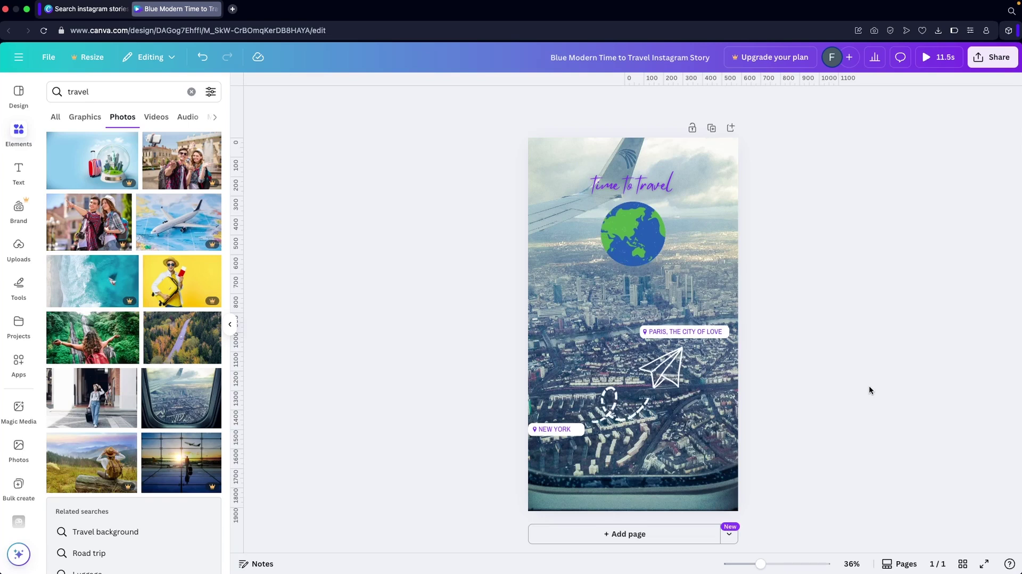